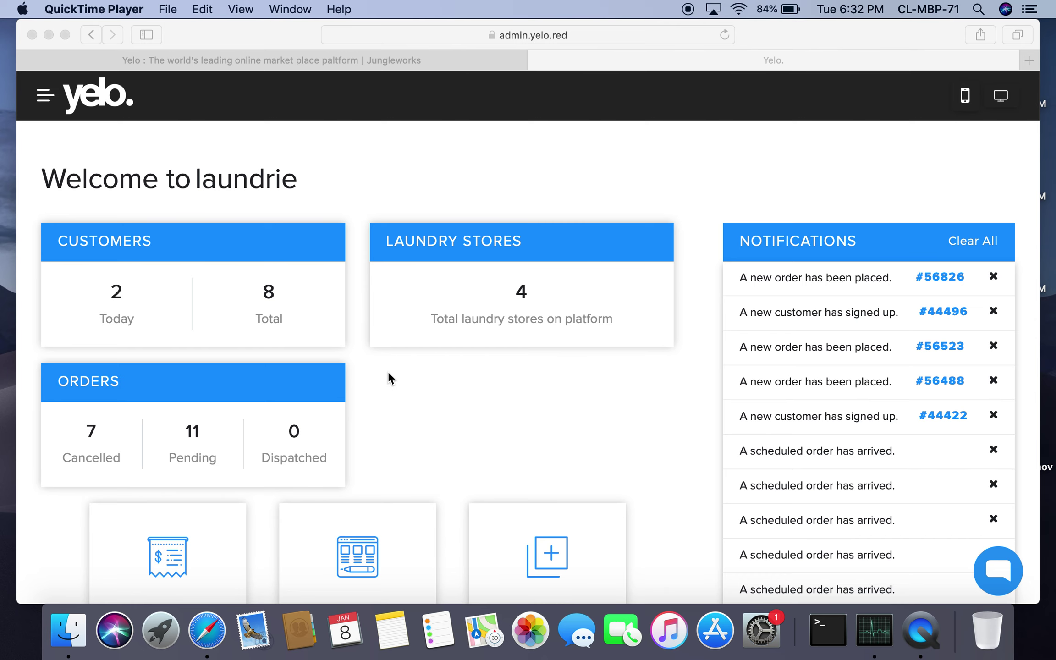
Step: Scroll down to the dashboard Reports chart and show its Laundry Stores series
scroll(388, 373, down, 2)
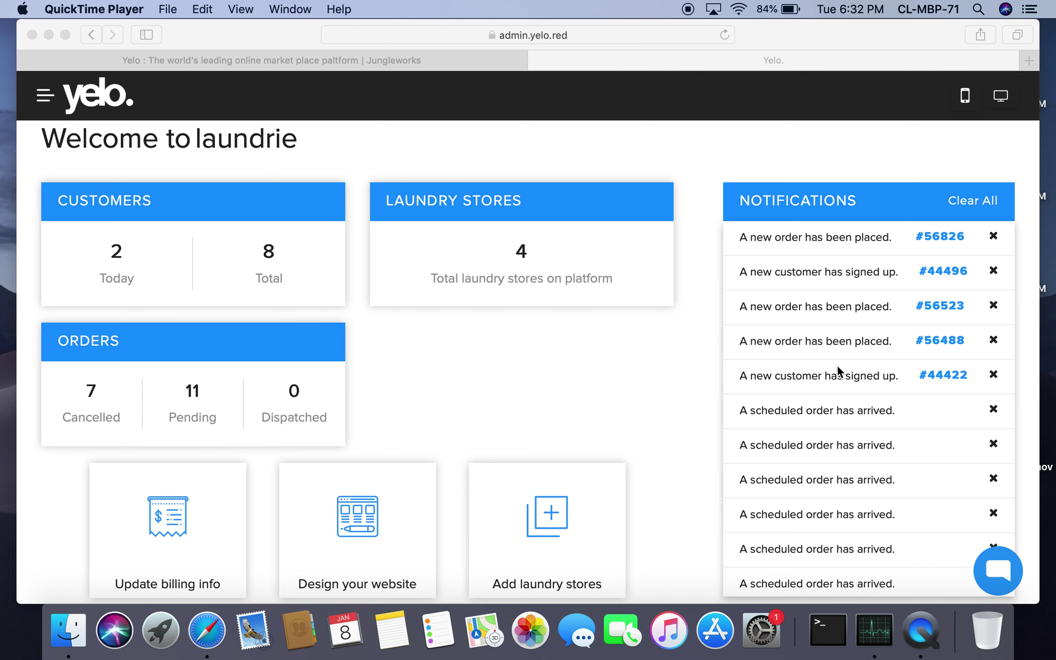
scroll(836, 365, down, 10)
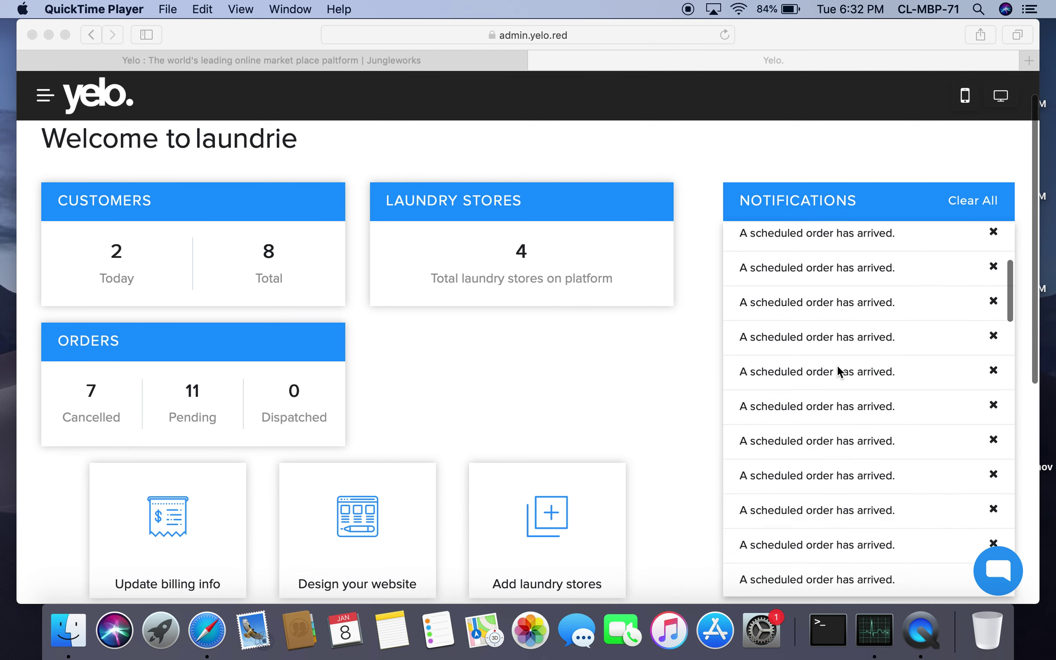
scroll(836, 365, up, 10)
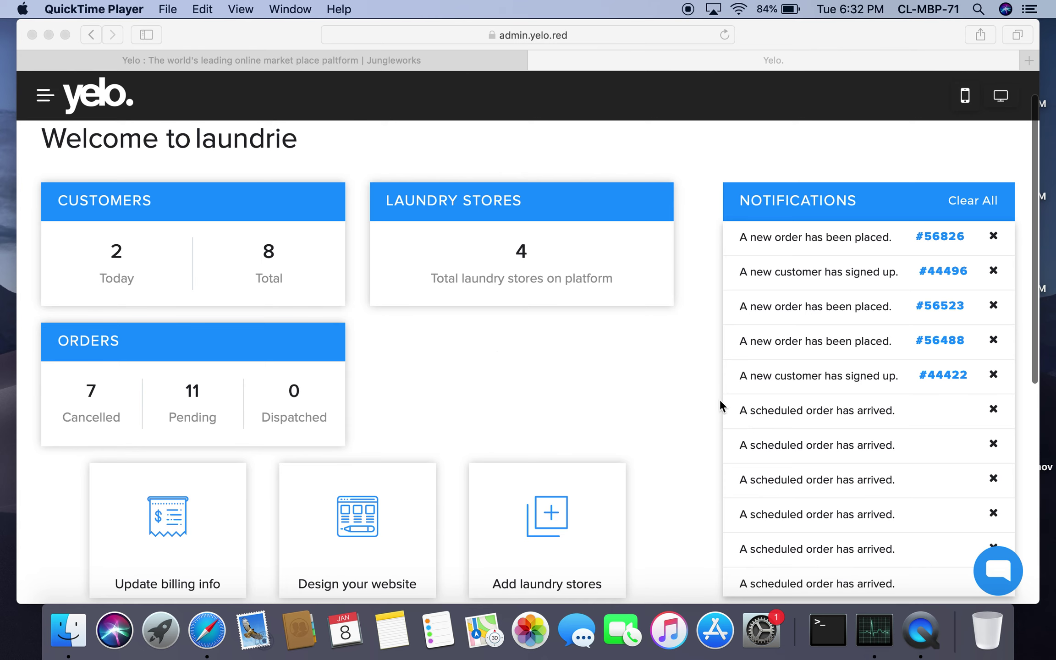
scroll(504, 344, down, 3)
scroll(504, 344, down, 1)
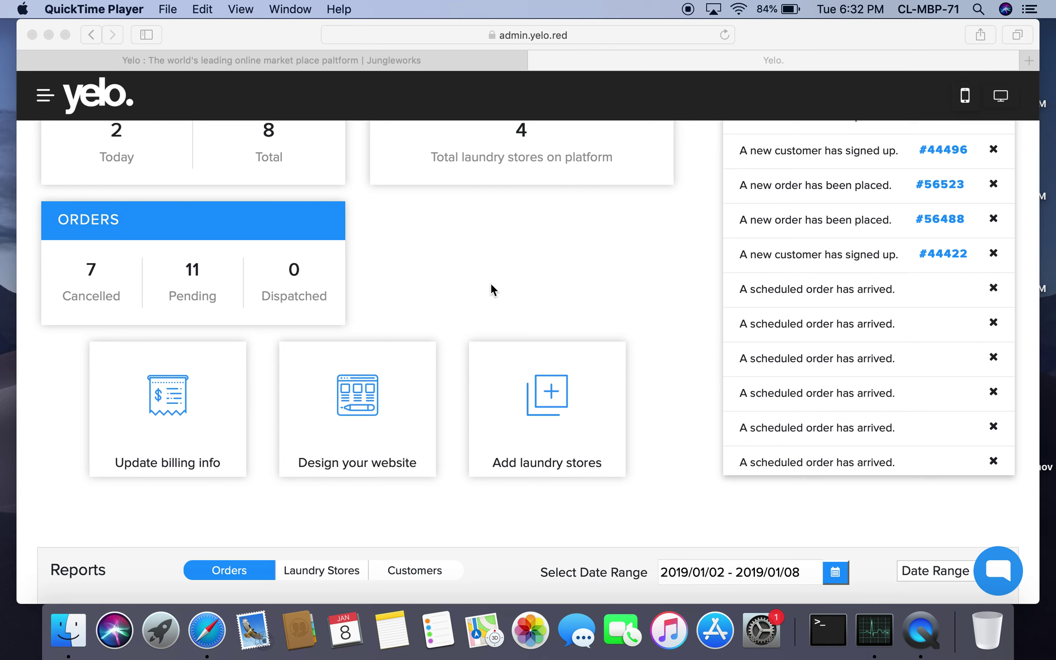
scroll(490, 283, up, 5)
scroll(392, 357, down, 5)
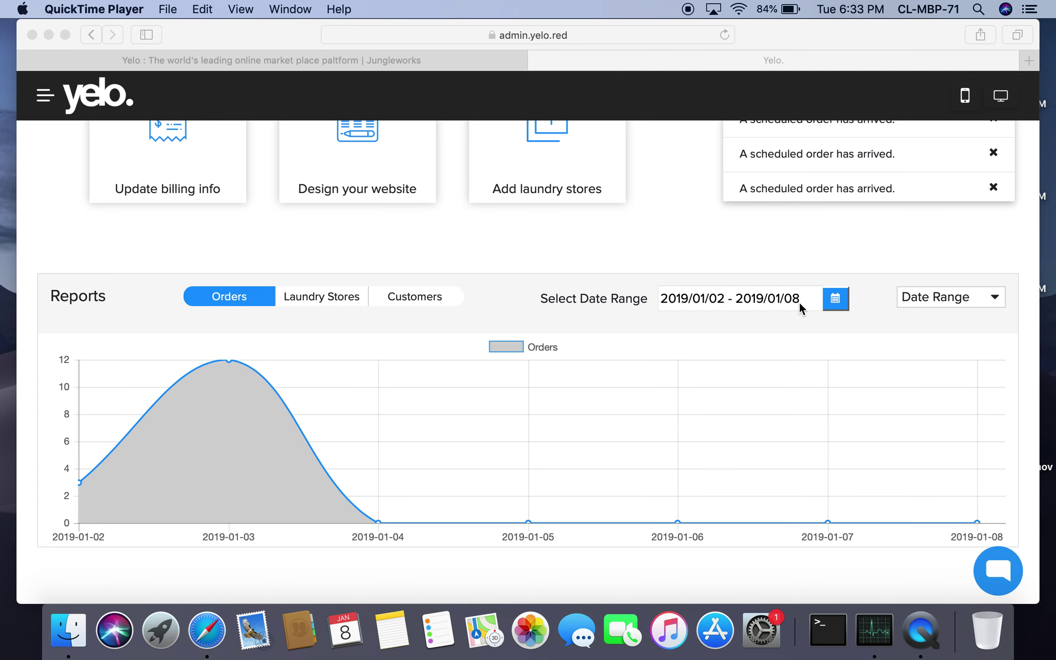
scroll(465, 387, down, 1)
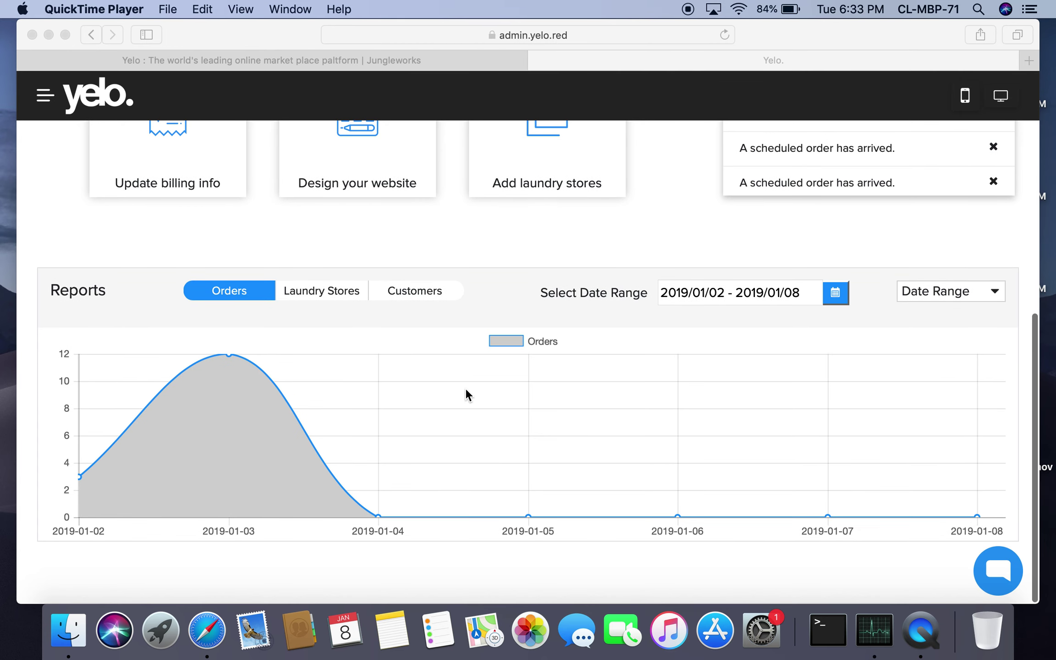
click(227, 359)
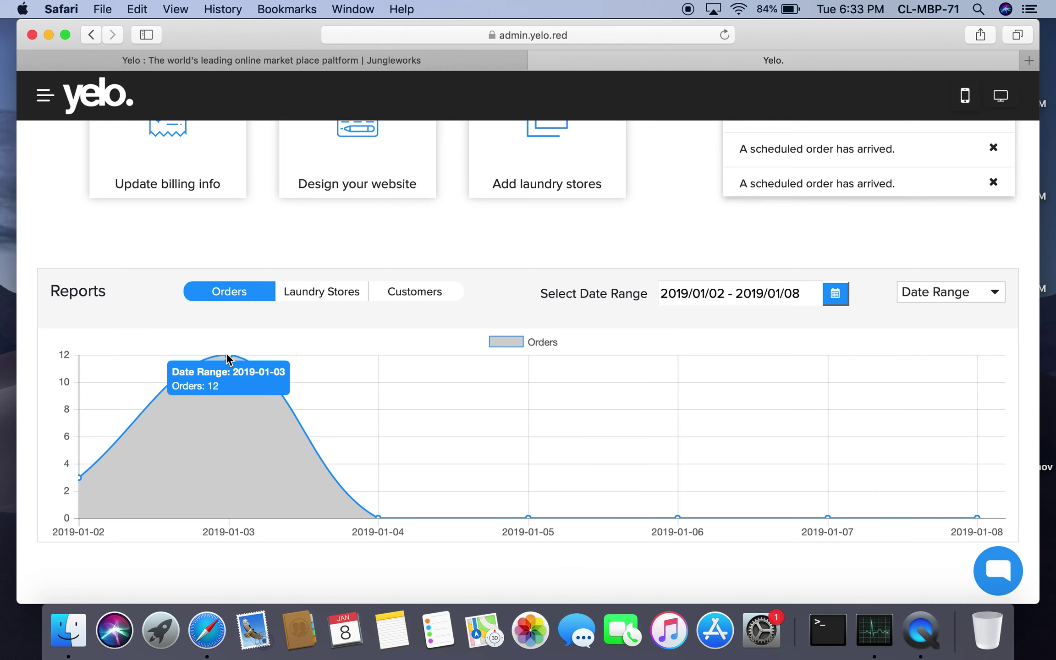
mouse_move(228, 356)
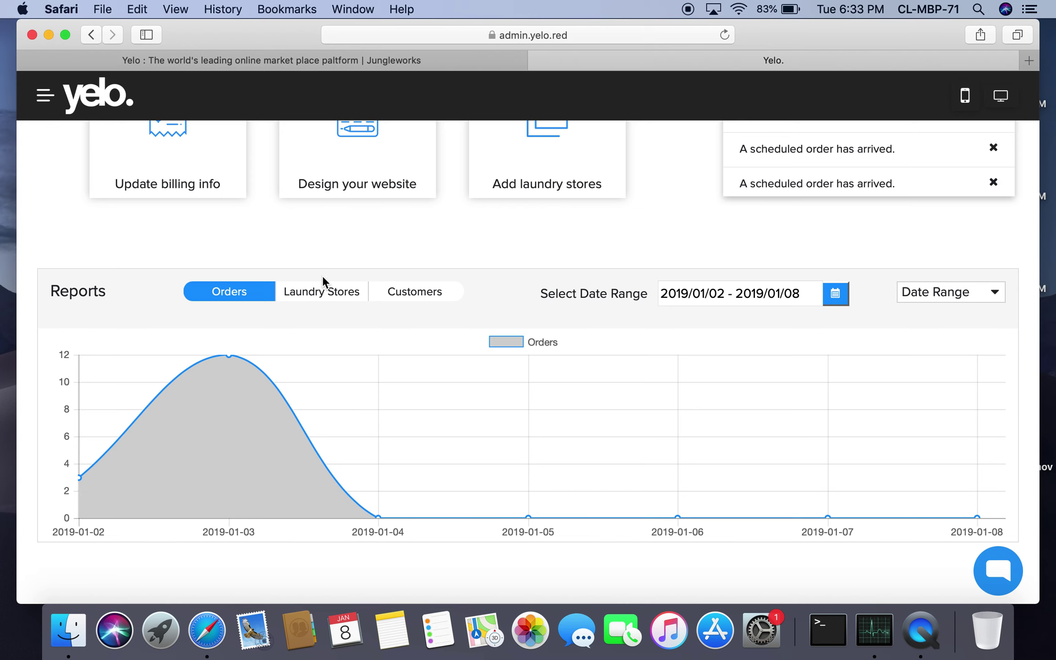
click(326, 297)
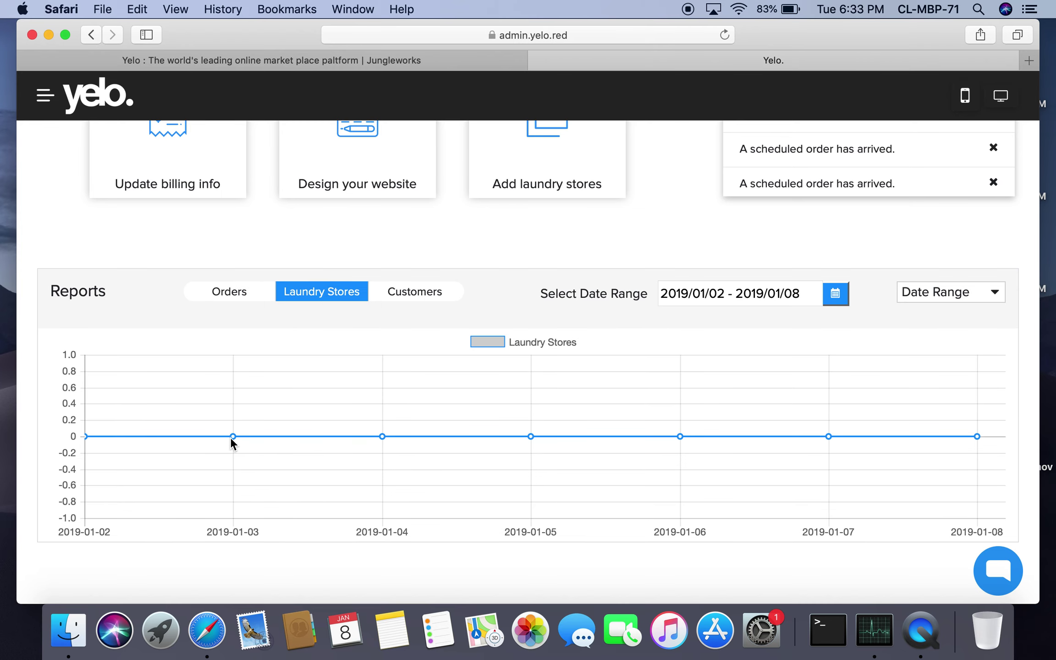
Step: Switch the report chart to Customers for 2019/01/02 - 2019/01/08, then return to the top
mouse_move(232, 439)
click(414, 296)
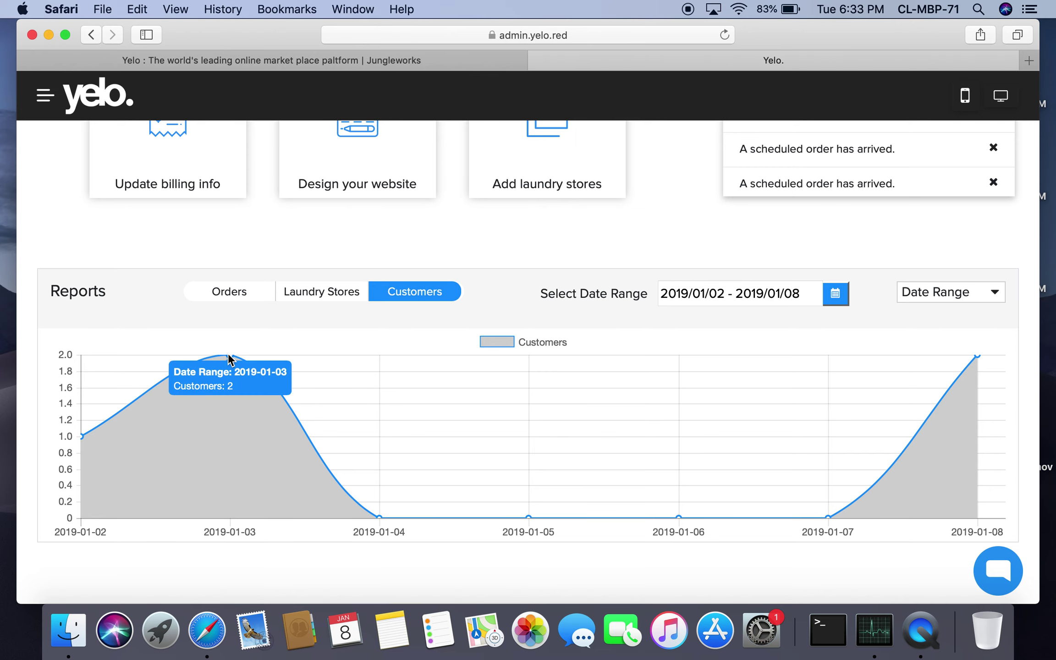
scroll(427, 236, up, 8)
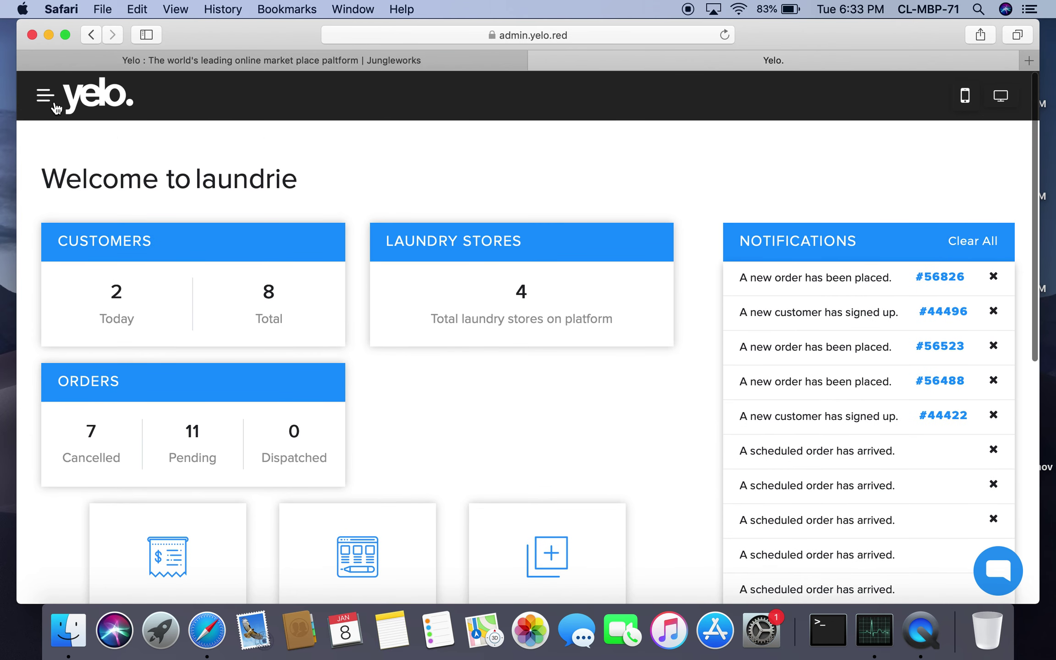
Step: Go to the Marketplace Design page from the main navigation
click(46, 98)
click(100, 183)
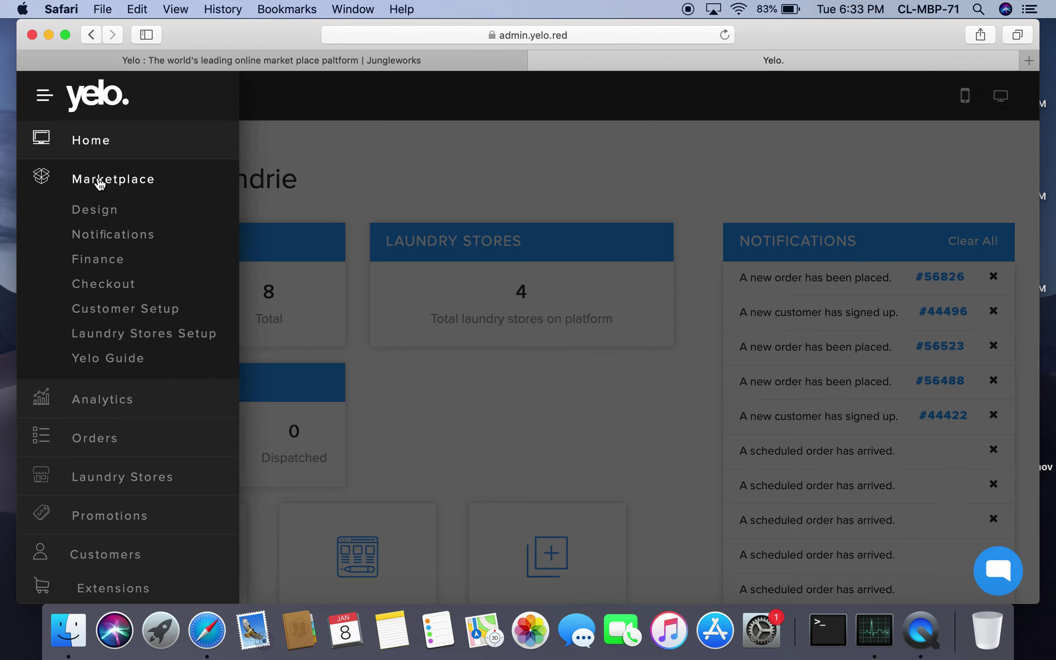
click(96, 217)
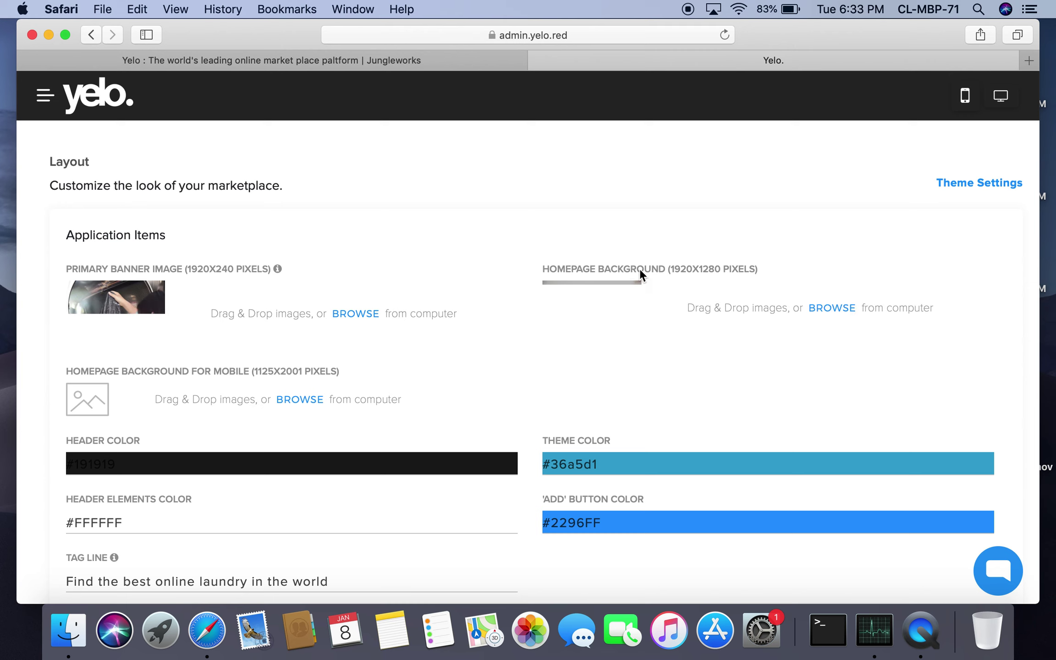
Step: Load the 'Offer Running' banner from the Banners list into the edit form
scroll(541, 361, down, 4)
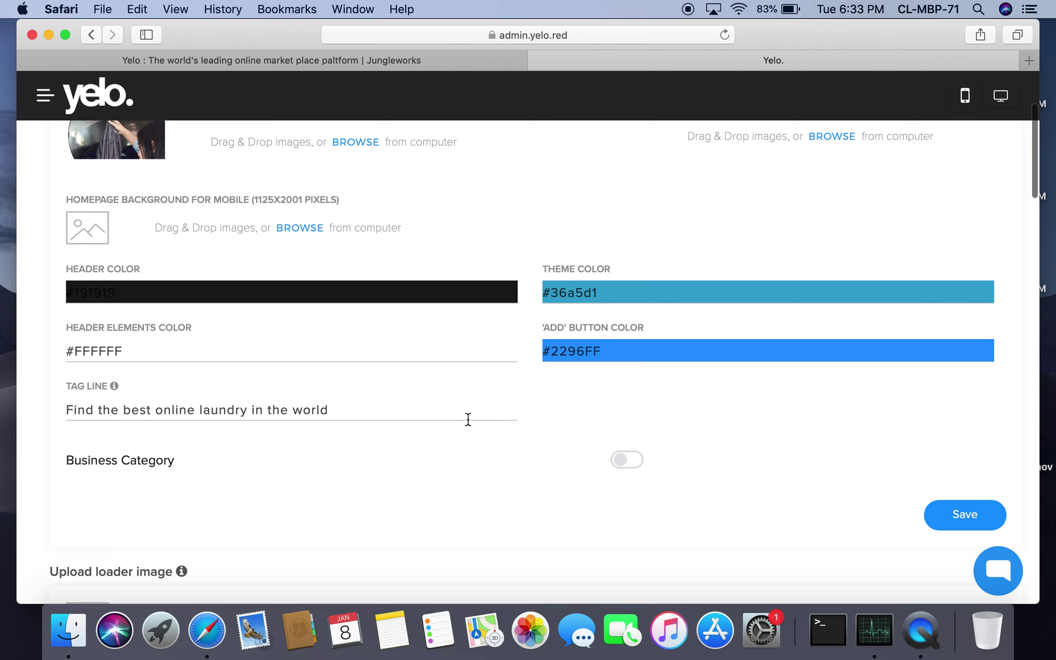
scroll(467, 418, down, 8)
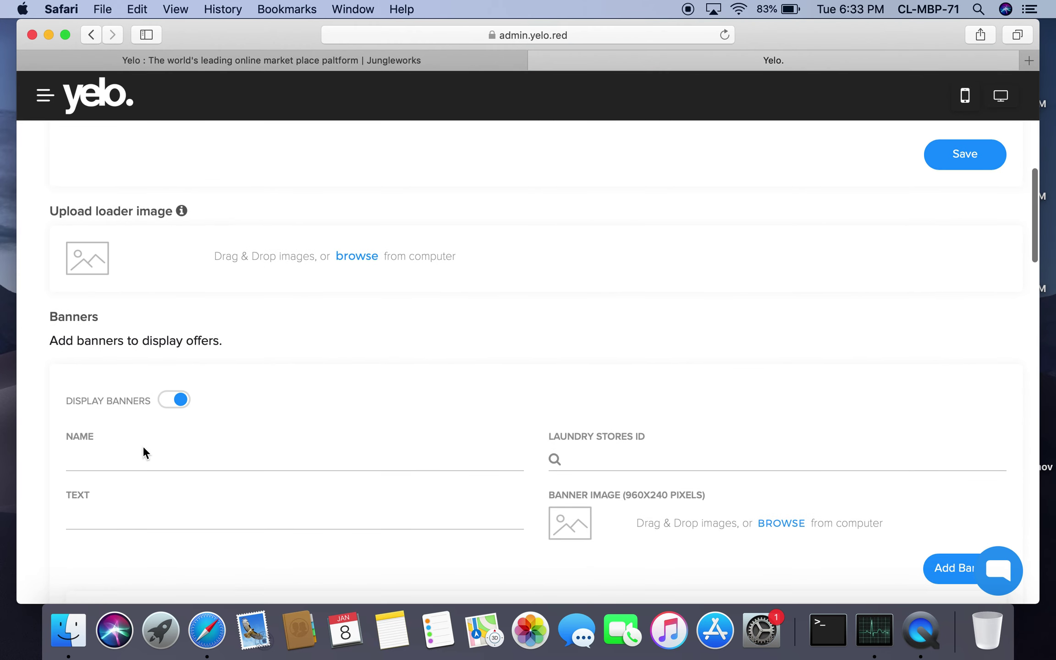
scroll(377, 466, down, 5)
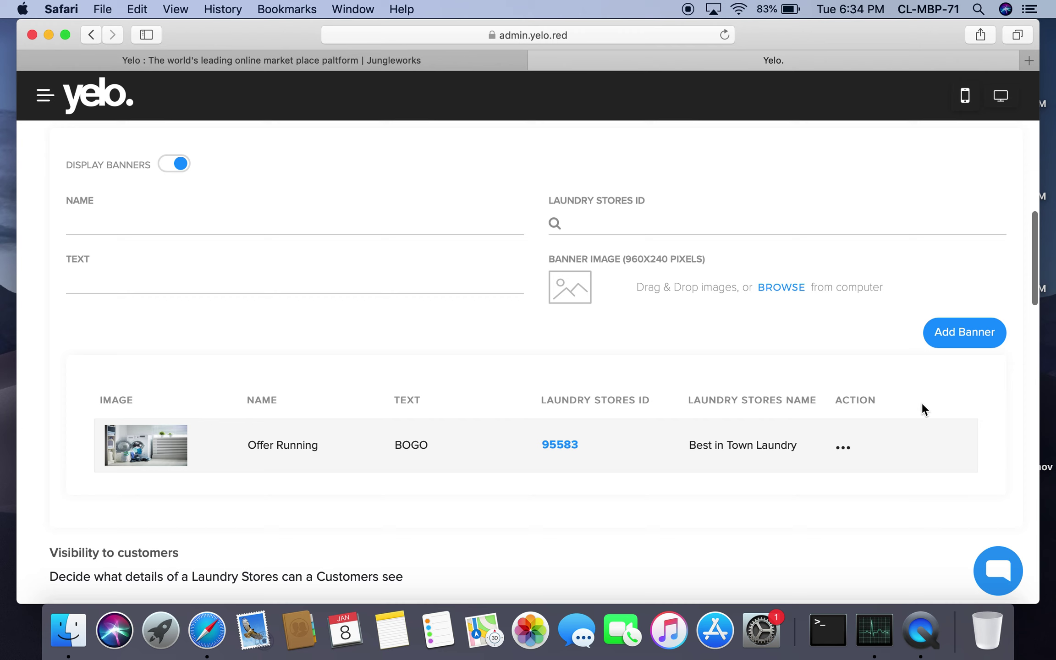
click(843, 447)
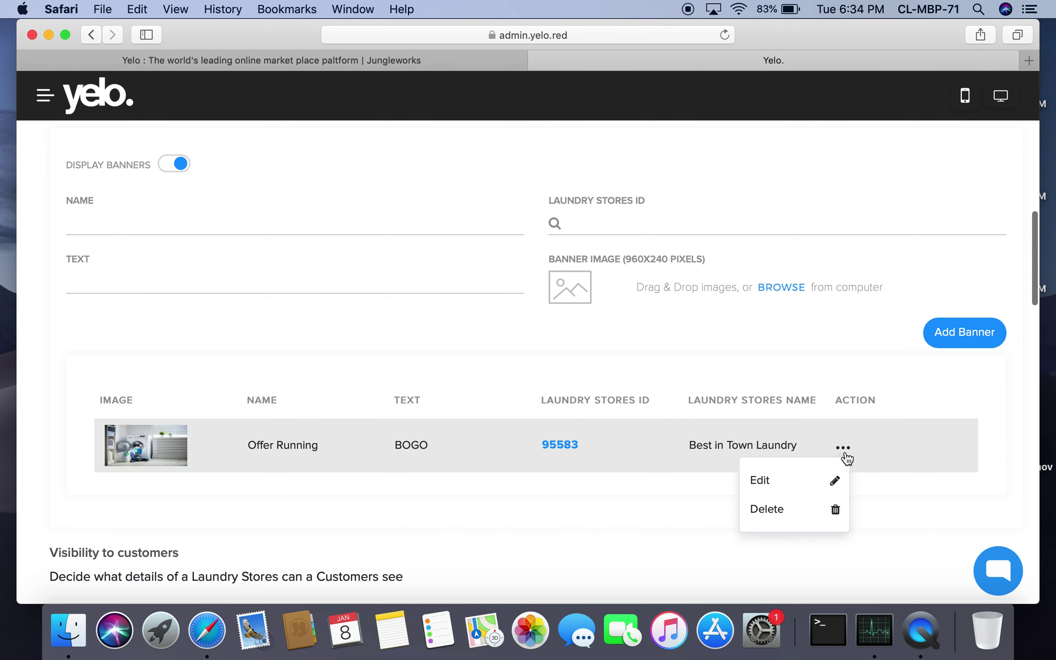
click(836, 487)
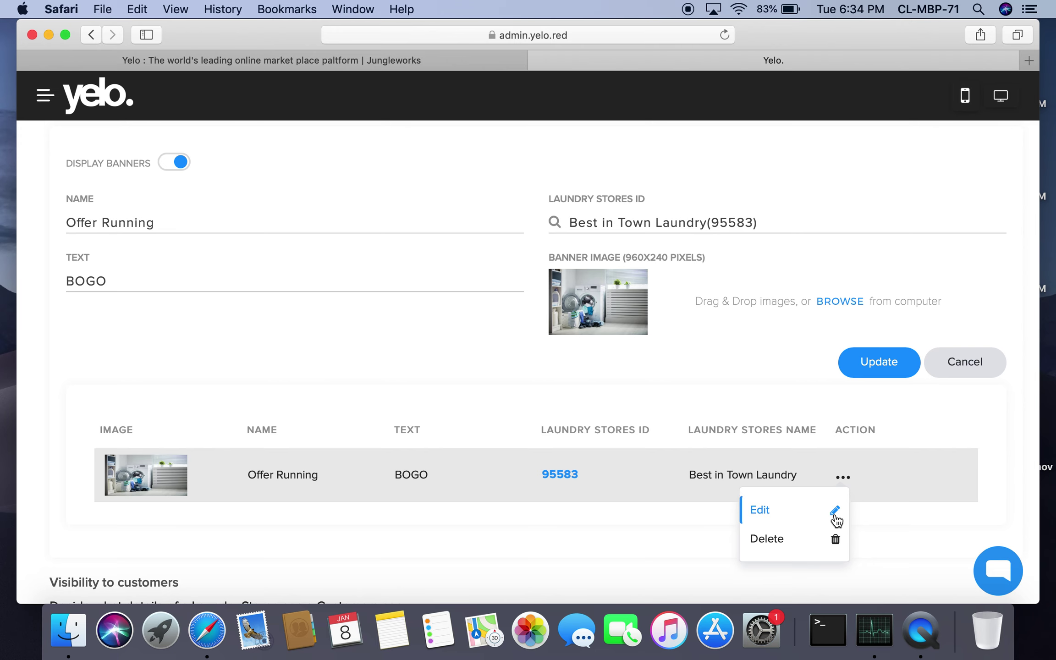
click(625, 502)
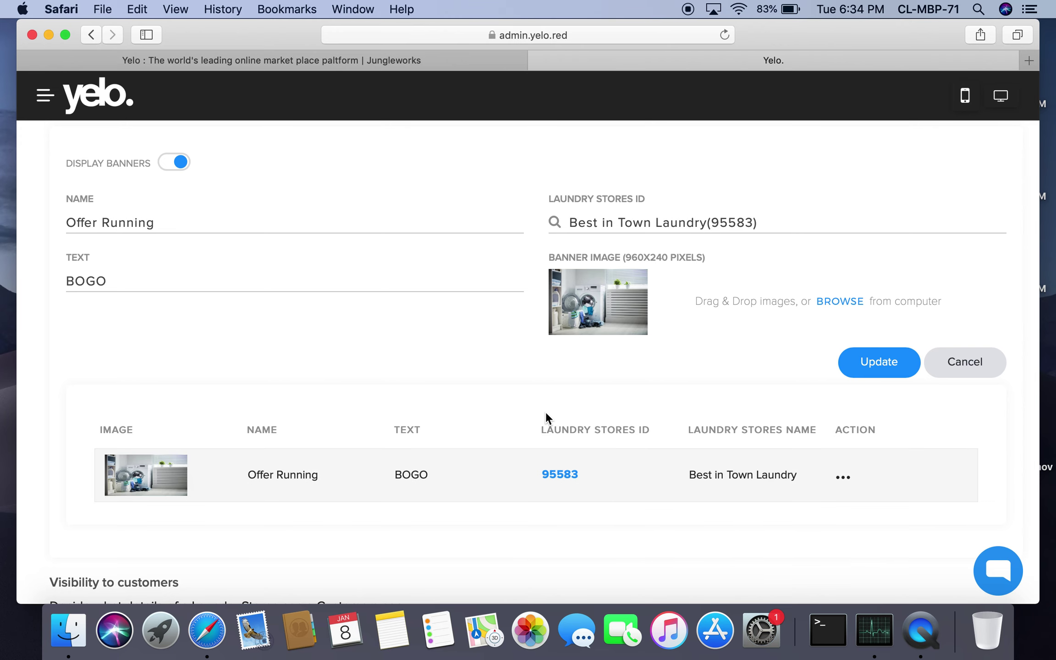
scroll(458, 378, down, 7)
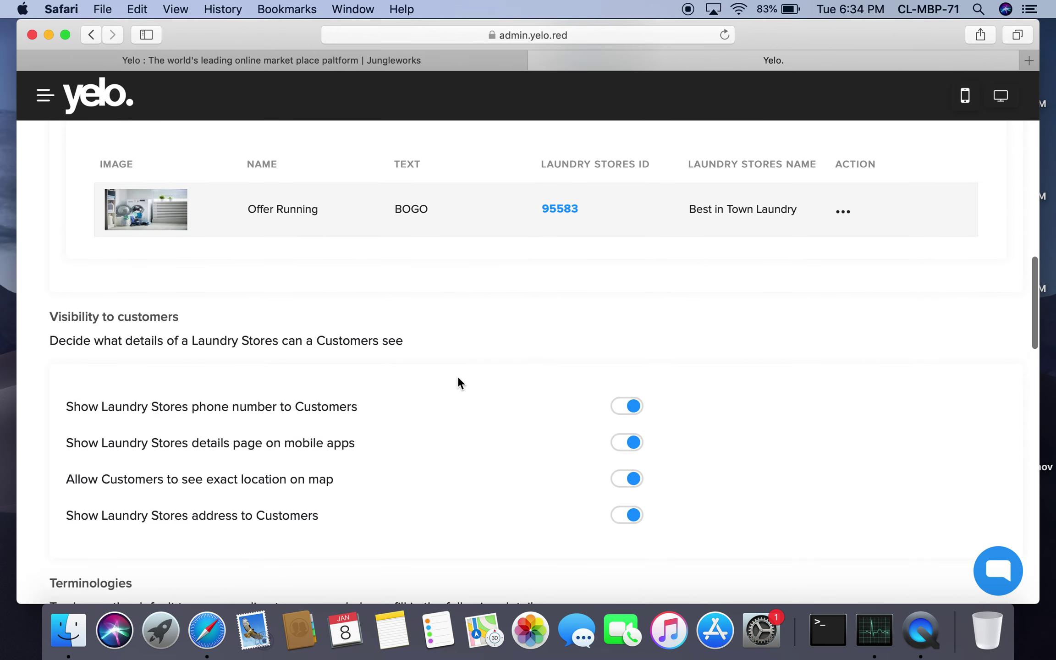
scroll(456, 376, down, 1)
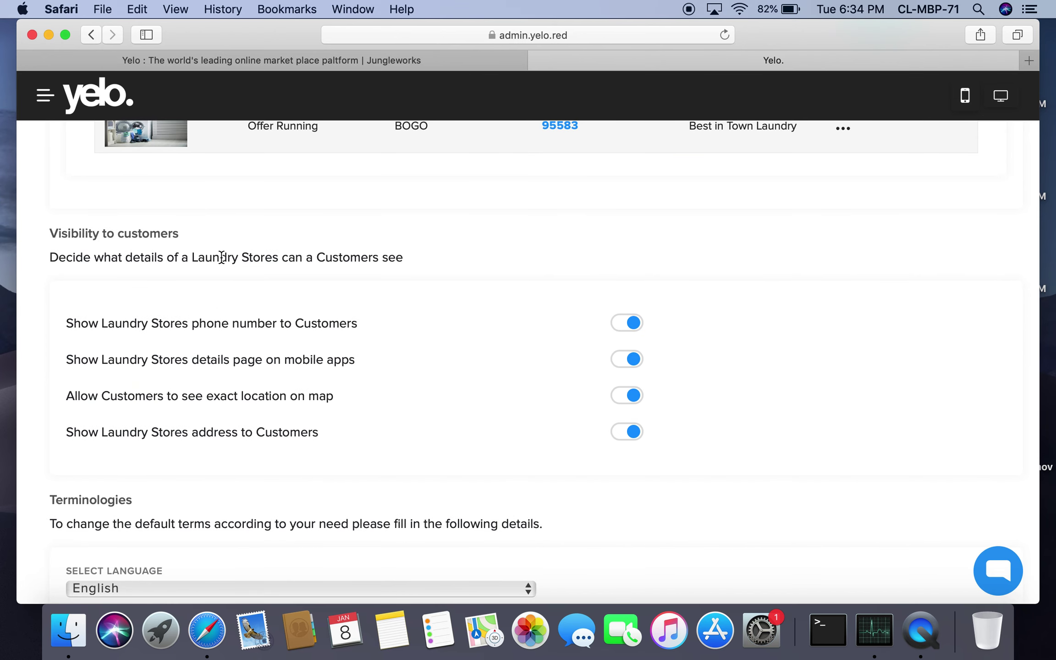
scroll(254, 354, down, 1)
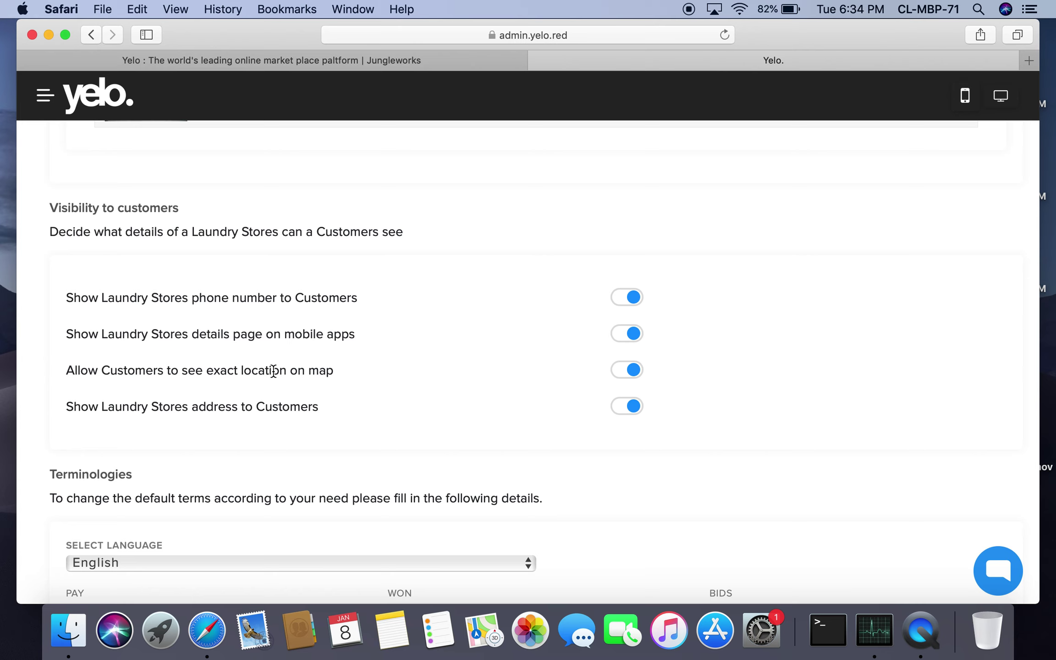
scroll(294, 423, down, 5)
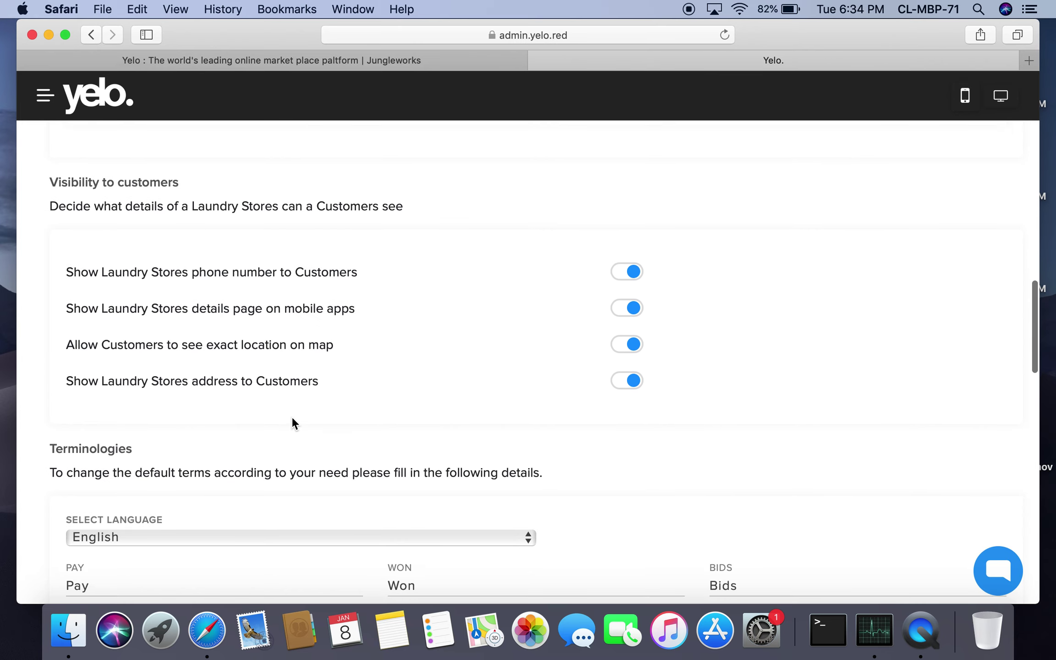
scroll(291, 419, down, 3)
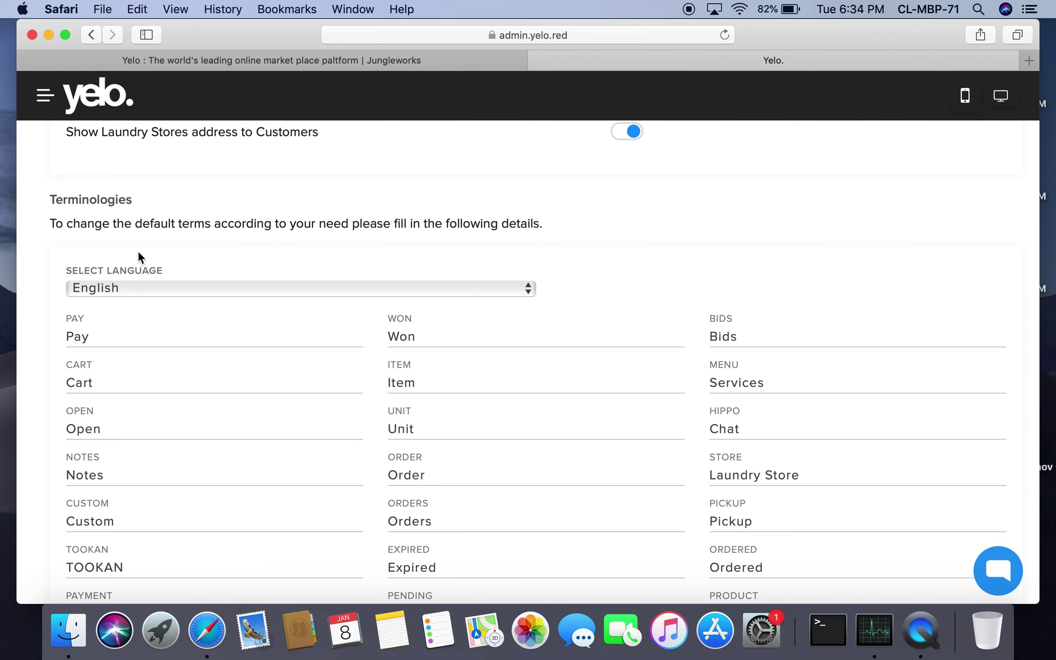
scroll(351, 295, down, 5)
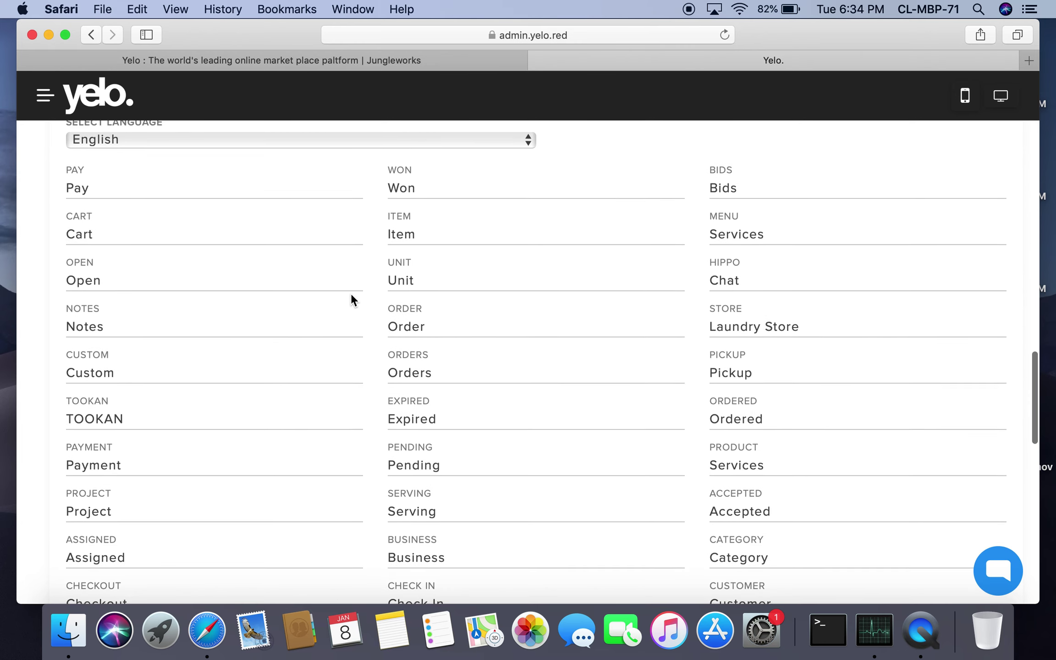
scroll(351, 299, down, 1)
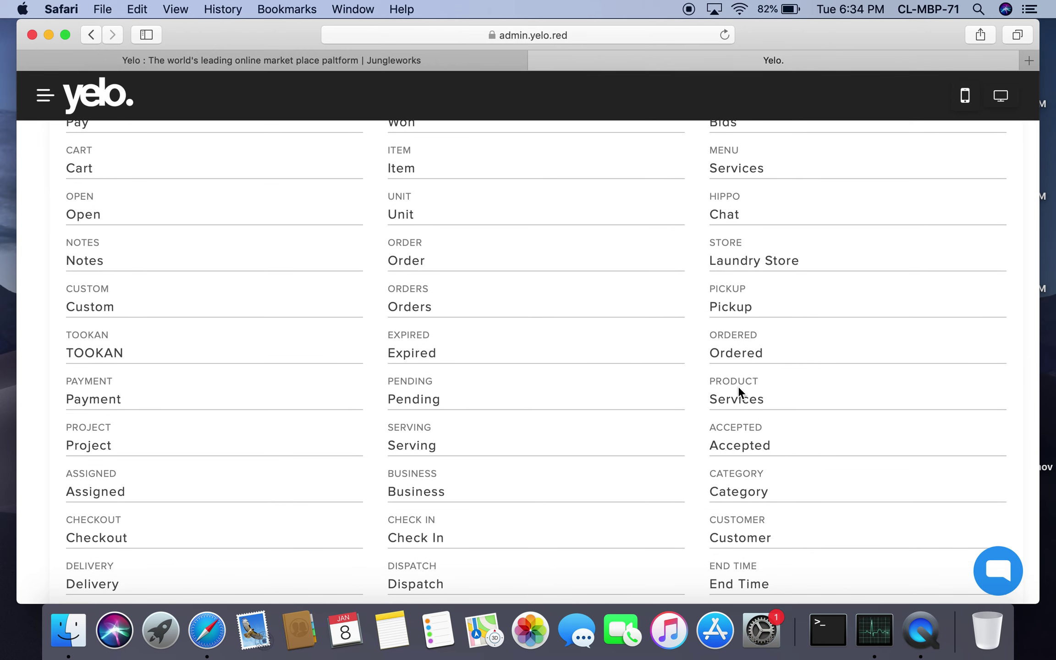
scroll(740, 396, down, 1)
scroll(741, 397, up, 10)
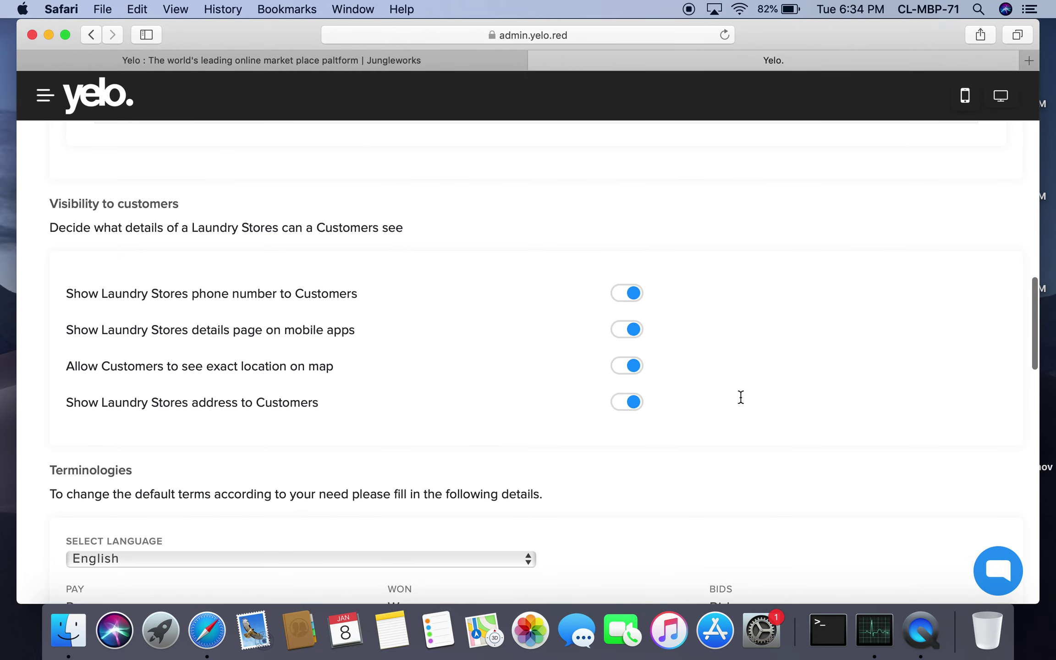
Step: Go to the Marketplace Notifications settings page and scroll through the events
click(45, 95)
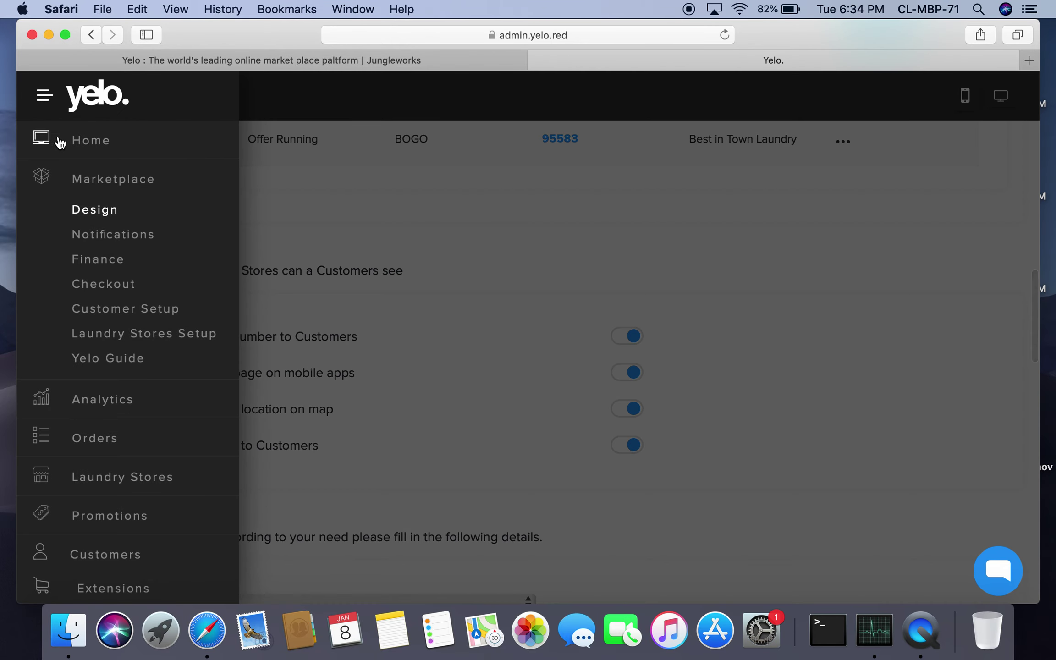
click(99, 243)
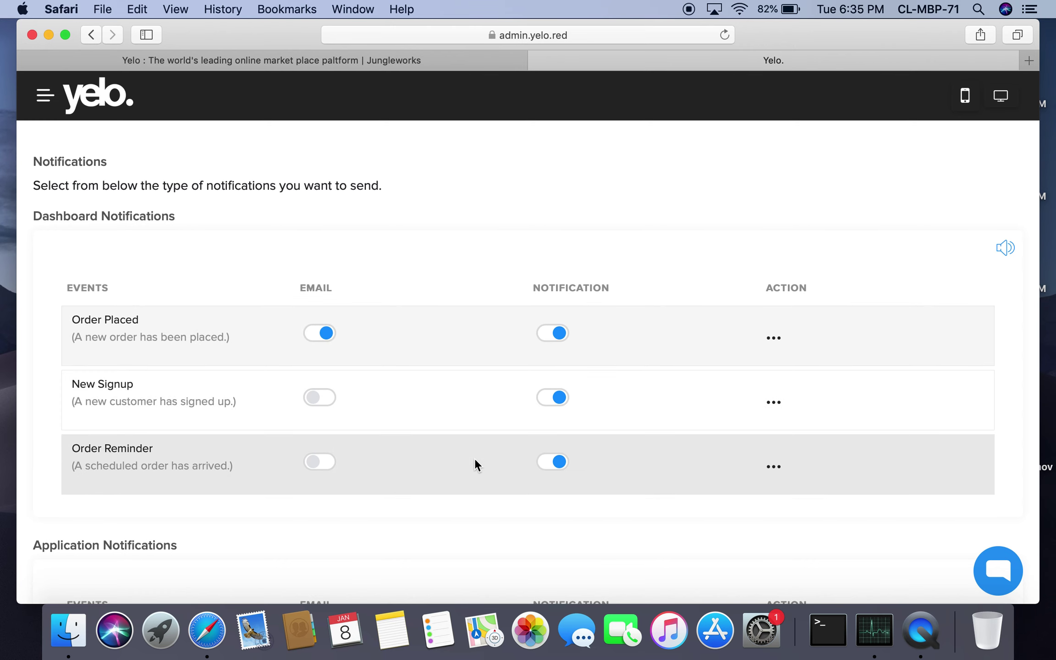
scroll(475, 459, down, 10)
scroll(475, 459, down, 1)
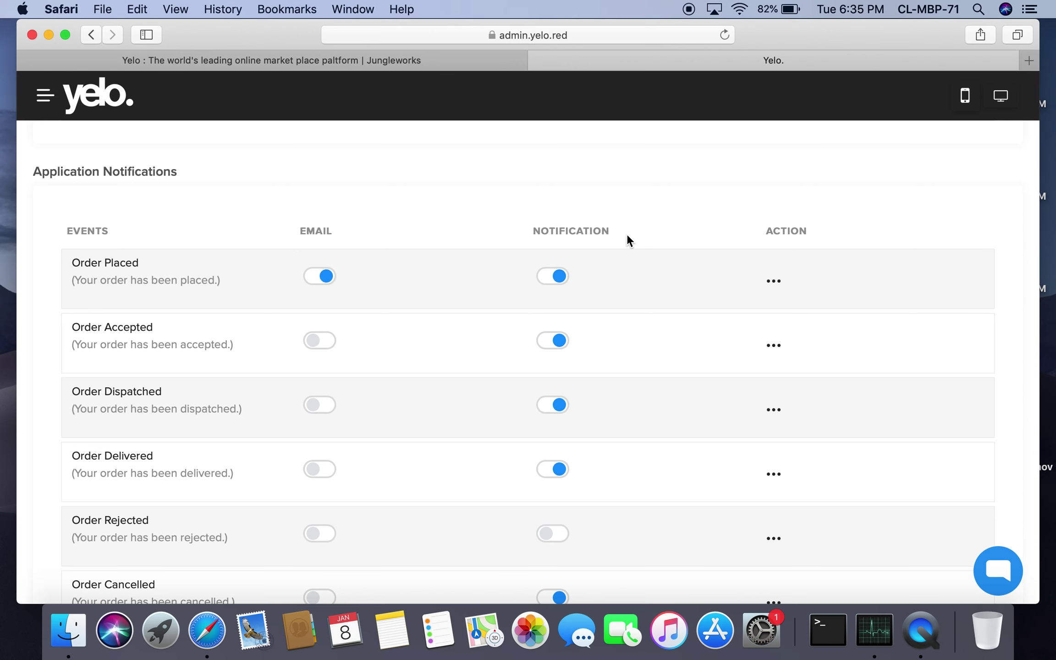
Step: Review the Order Placed email template, cancel without saving, and view the rest of the list
click(774, 281)
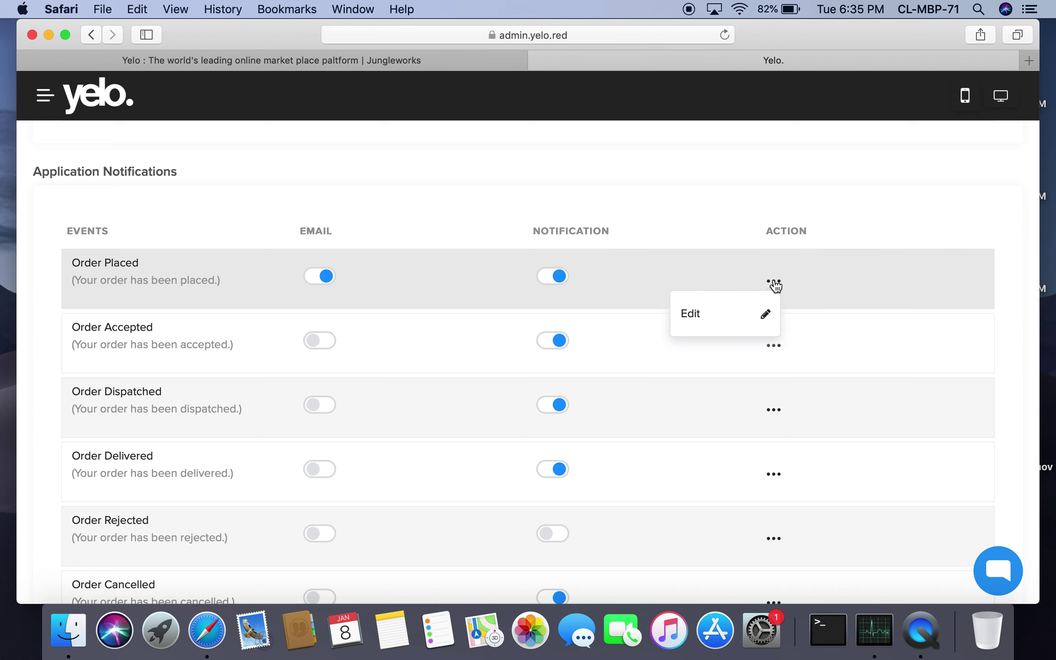
click(767, 316)
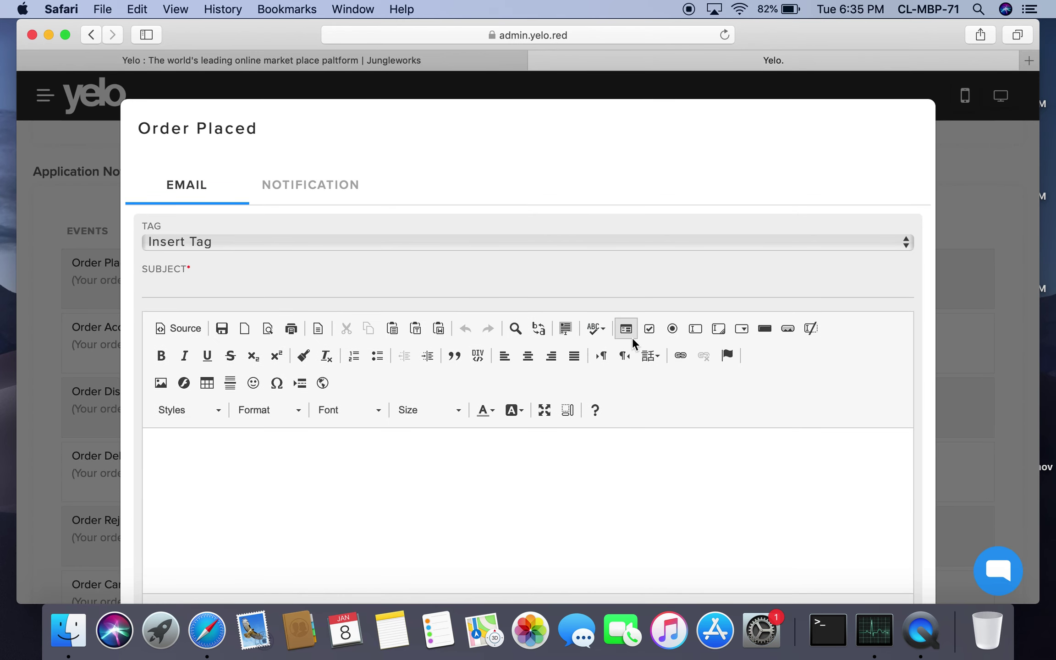
scroll(632, 339, down, 5)
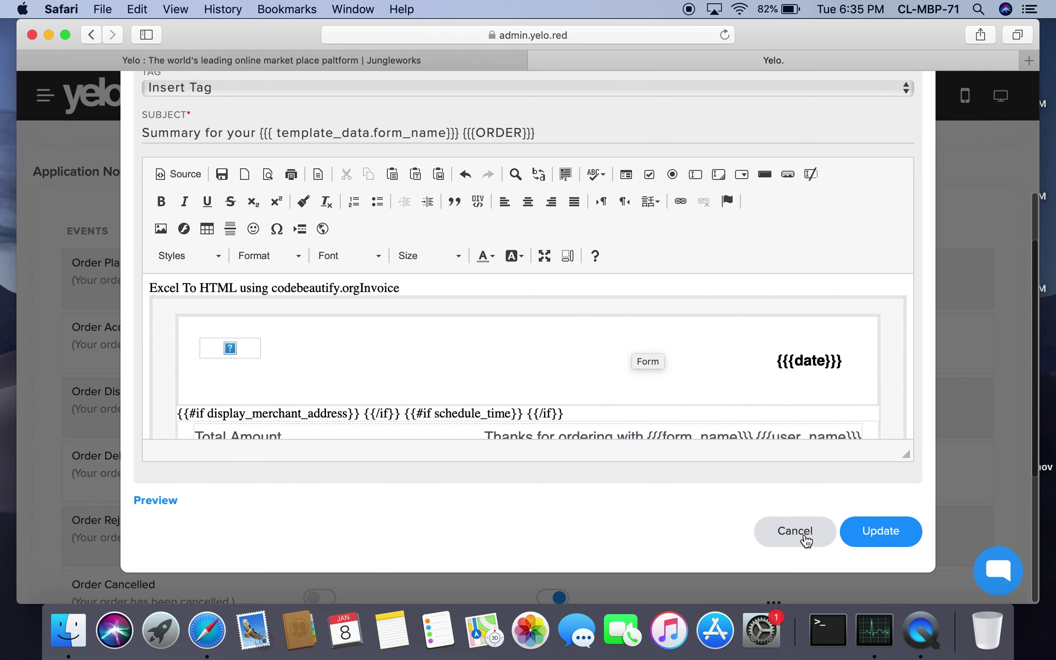
click(805, 536)
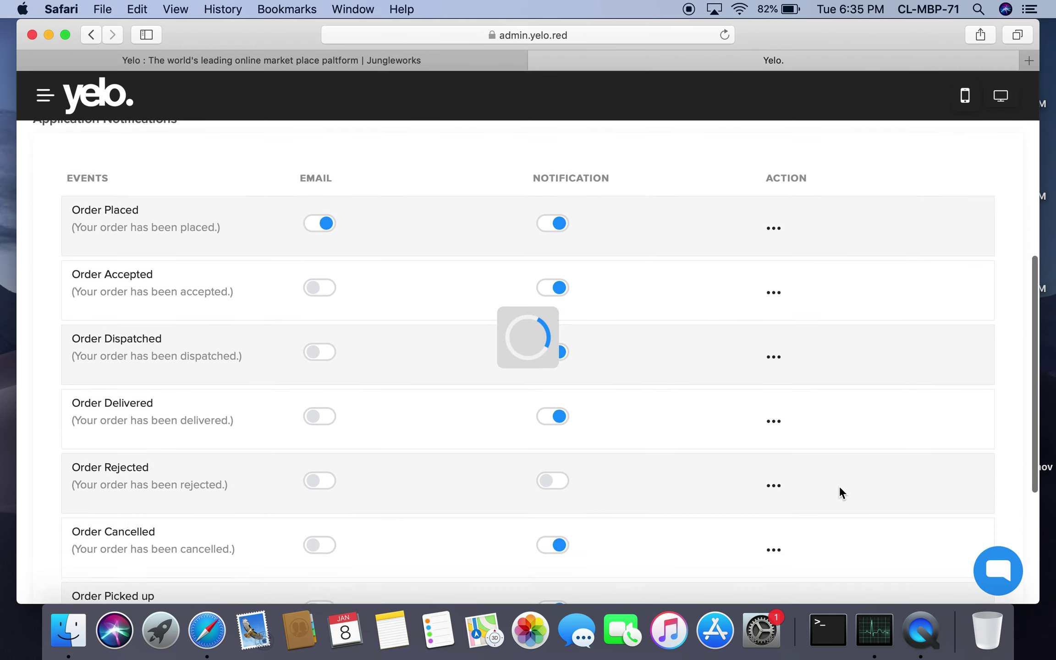
scroll(839, 487, down, 5)
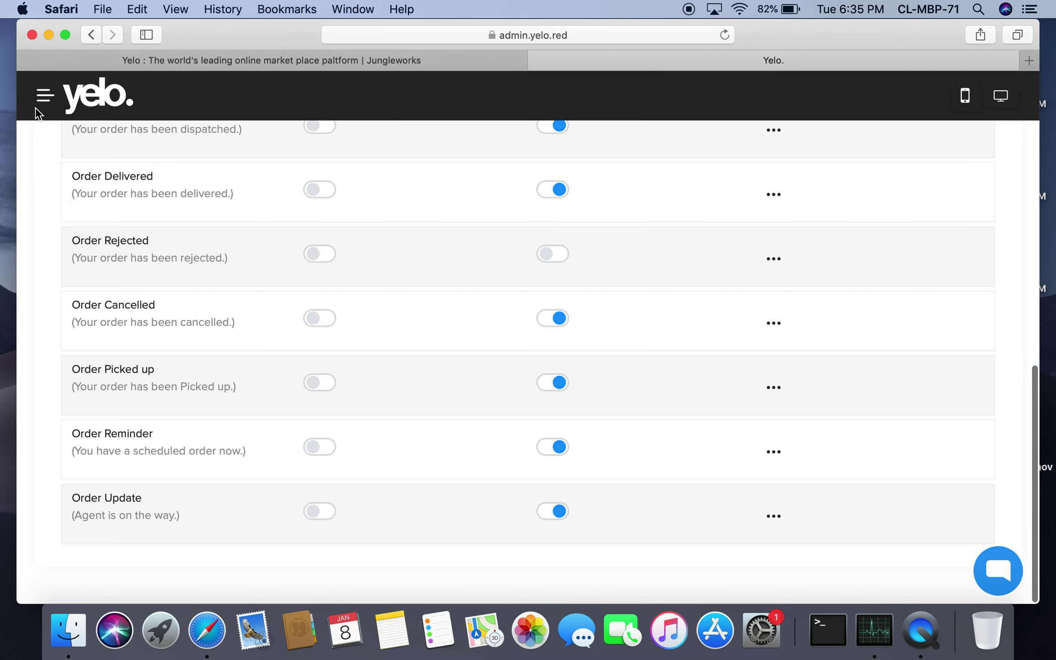
click(44, 98)
Step: Review Finance currency, delivery charge and tax types unchanged, then go to Checkout settings
click(87, 261)
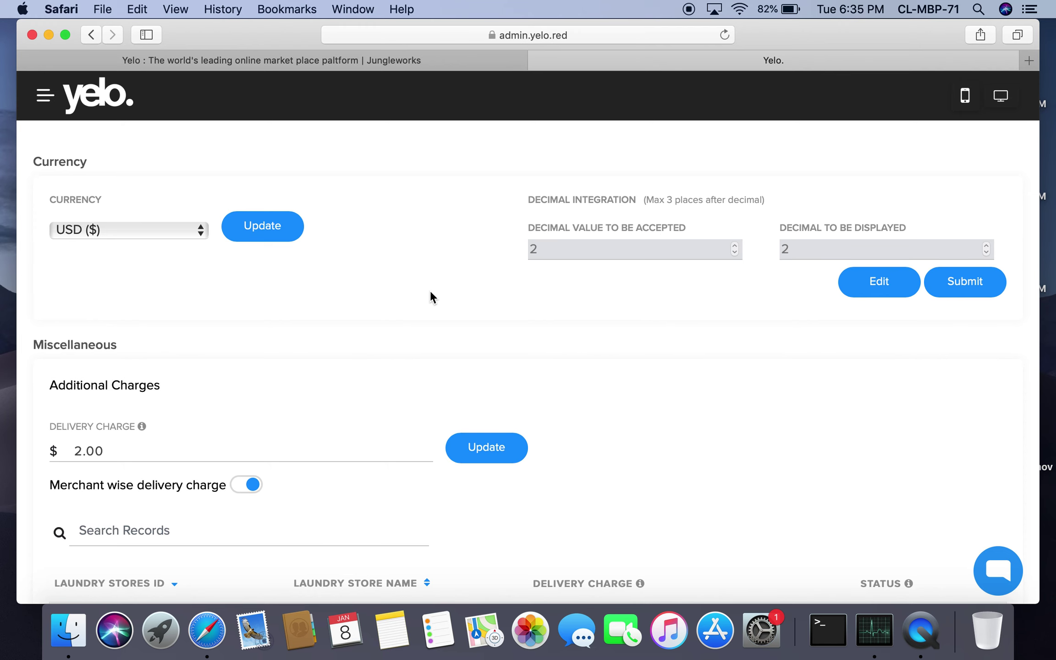
scroll(405, 298, down, 3)
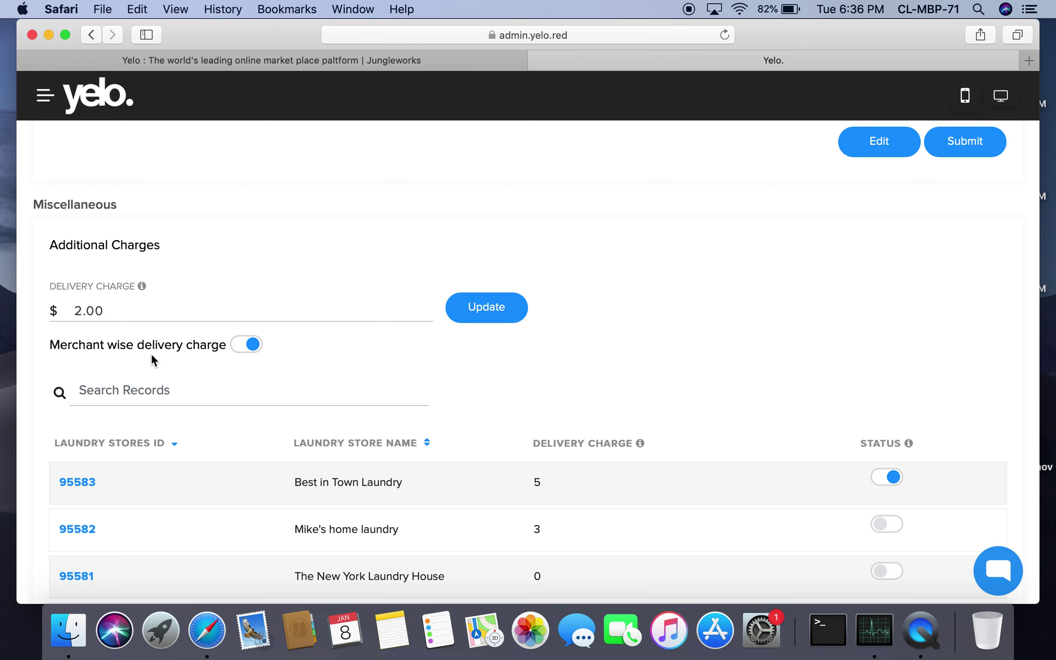
scroll(152, 355, down, 5)
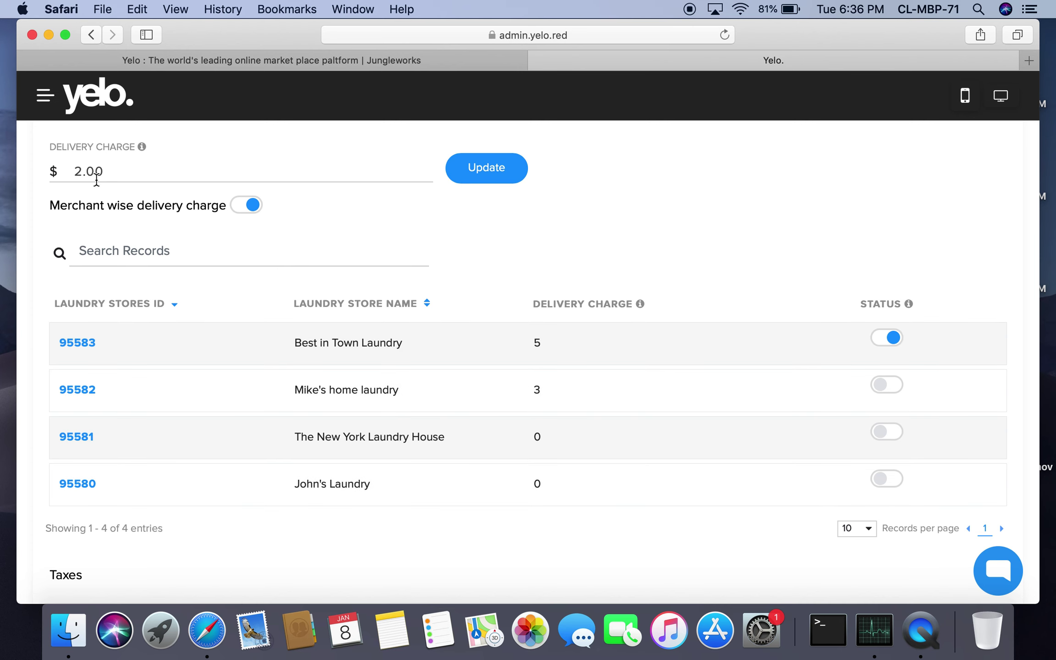
scroll(177, 307, down, 4)
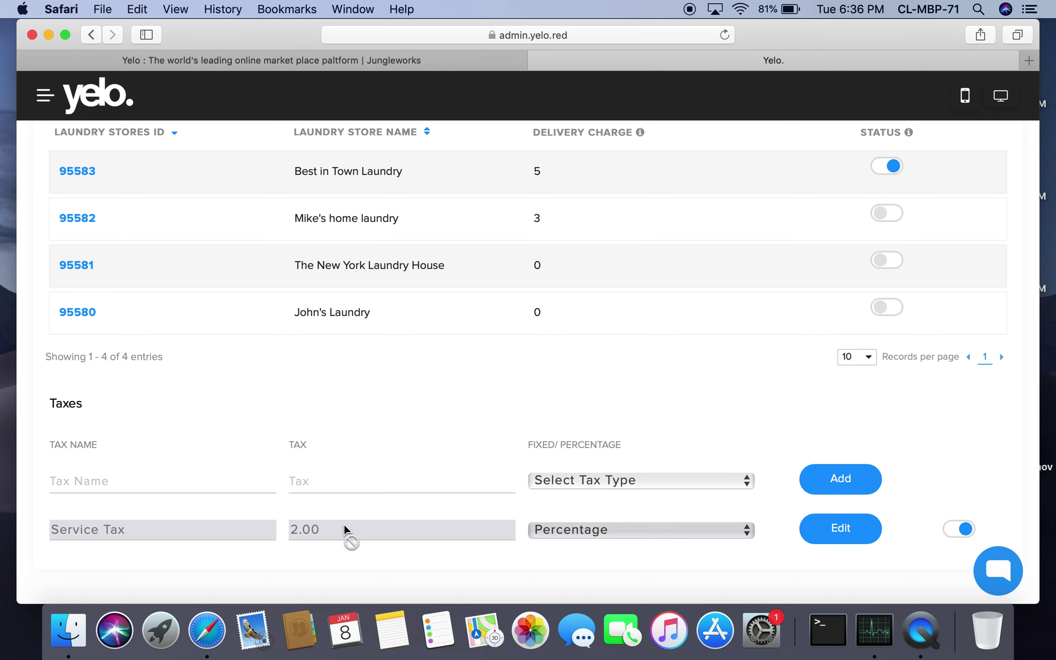
click(748, 482)
click(660, 555)
click(45, 96)
click(114, 283)
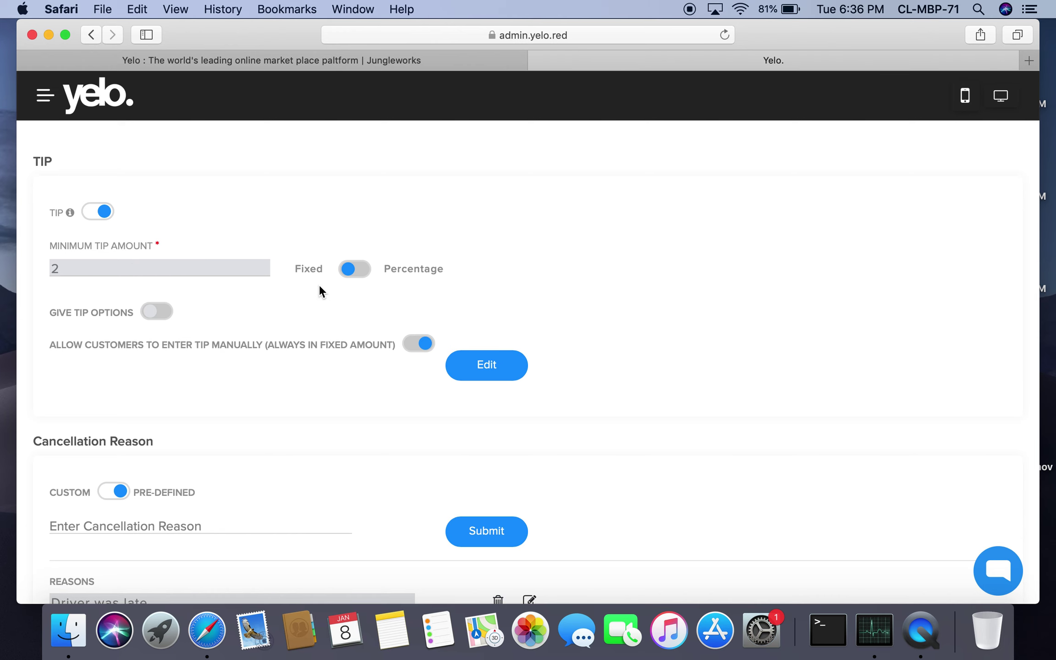
Step: Review the Checkout tip, cancellation reason, delivery flow and cash-on-delivery settings
scroll(196, 410, down, 5)
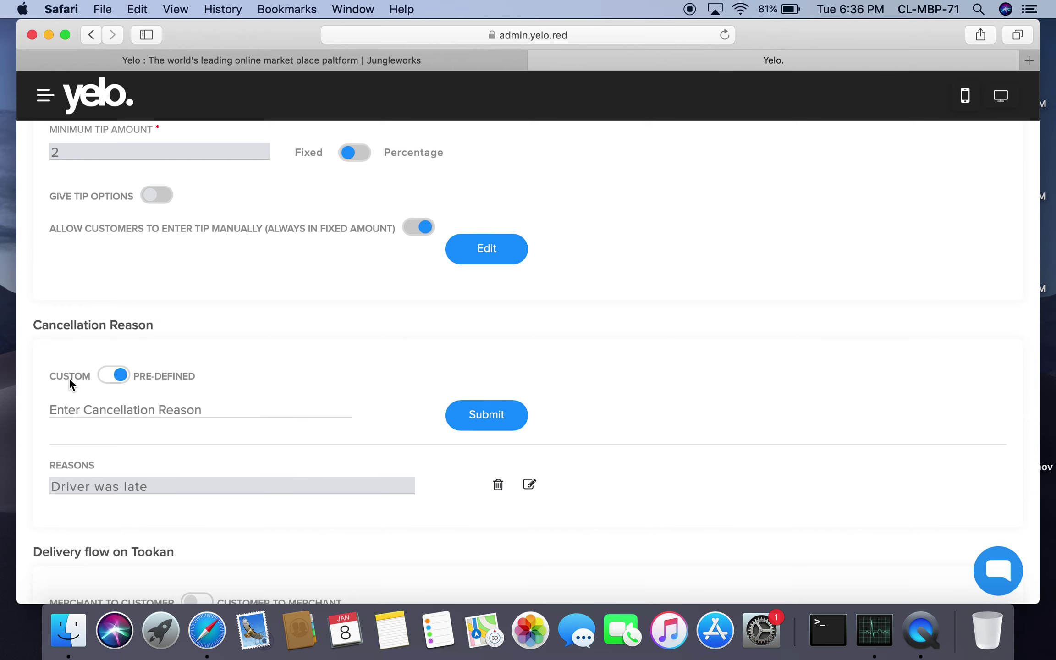
scroll(155, 380, down, 7)
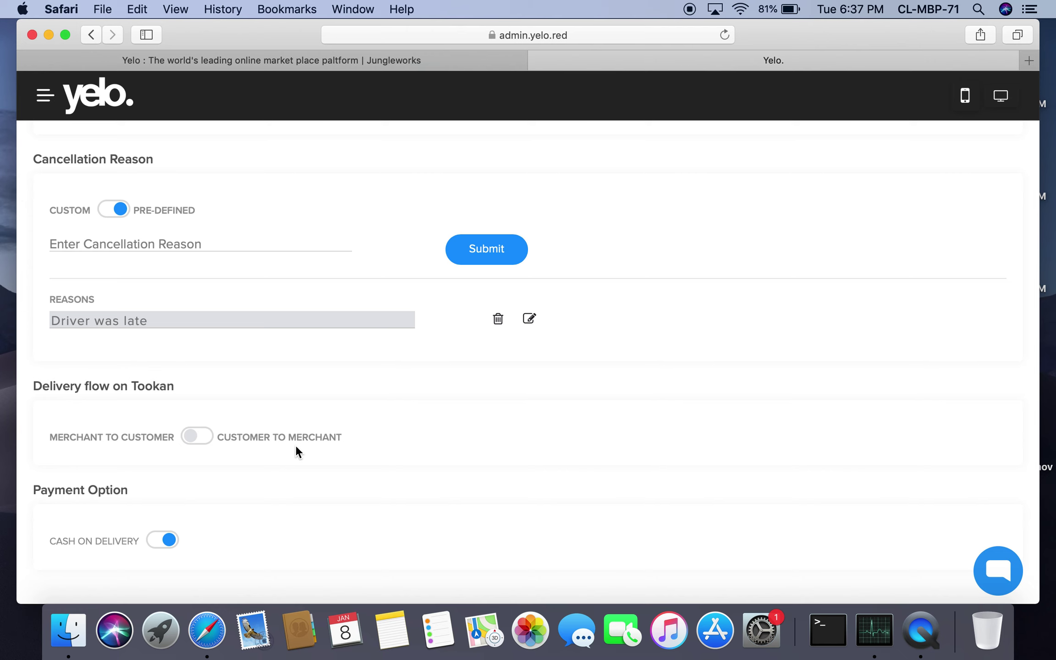
scroll(295, 451, down, 2)
click(44, 96)
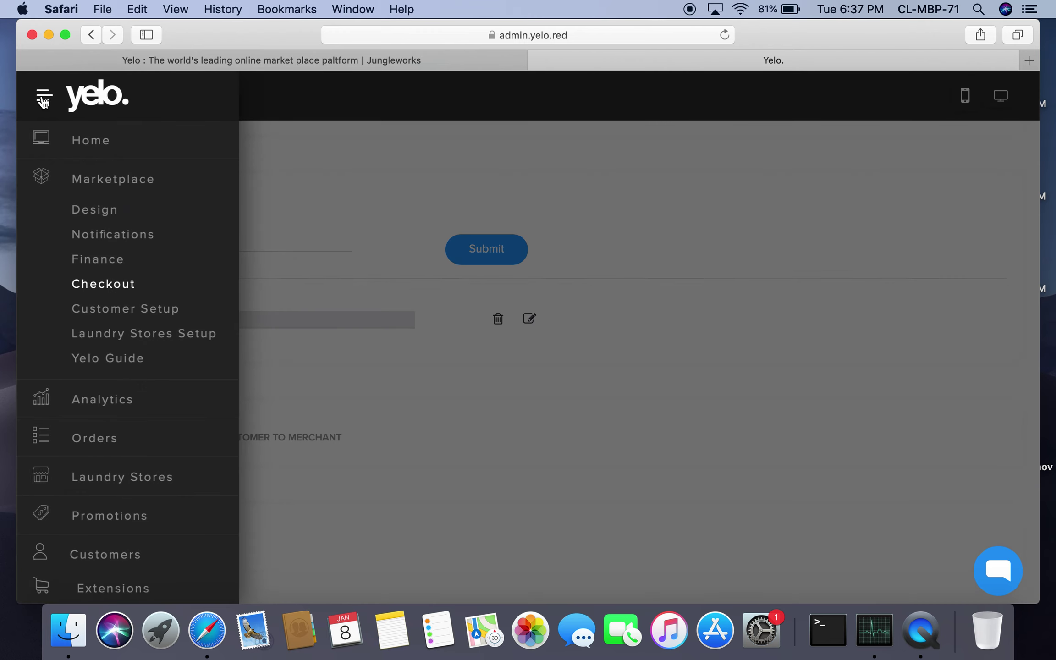
Step: Review Customer Setup signup fields, disabled social logins and the 'Test1' user tag
click(109, 308)
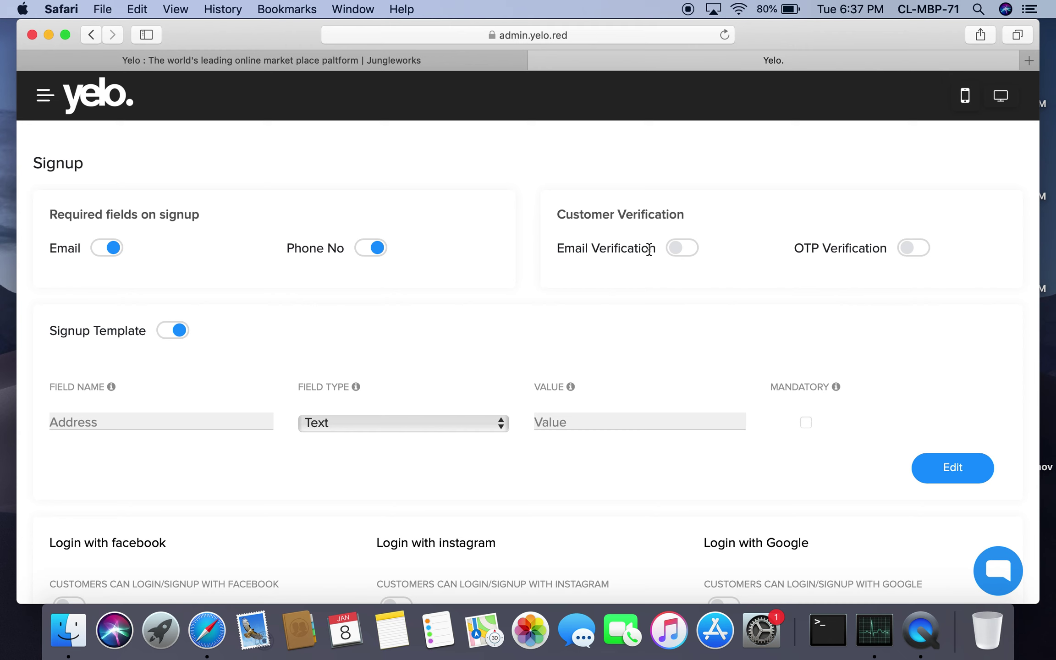
scroll(258, 328, down, 4)
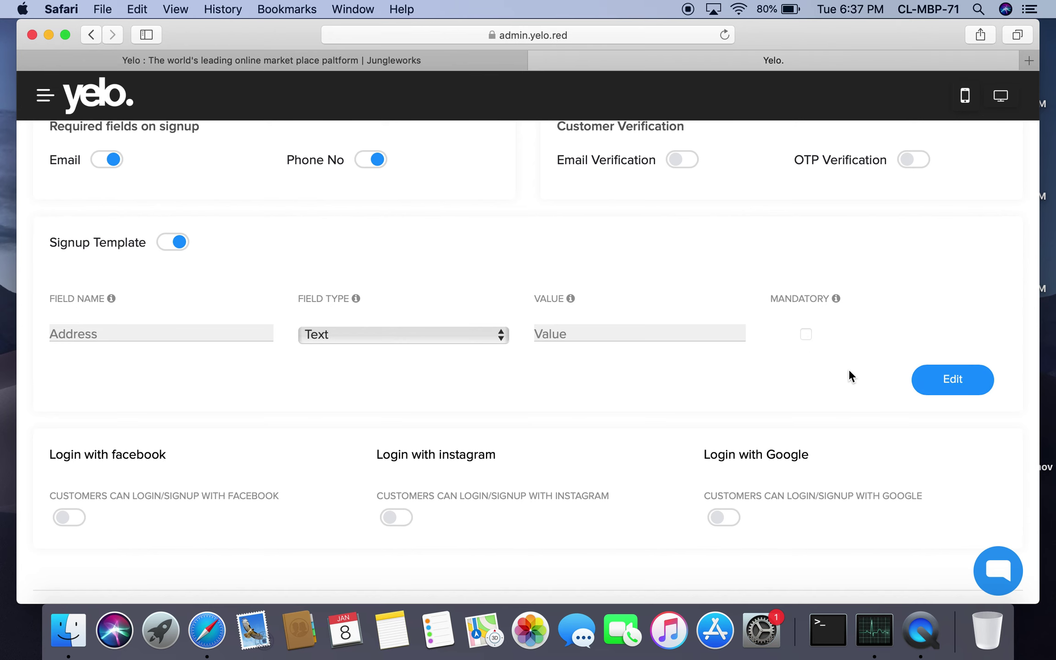
scroll(848, 369, down, 4)
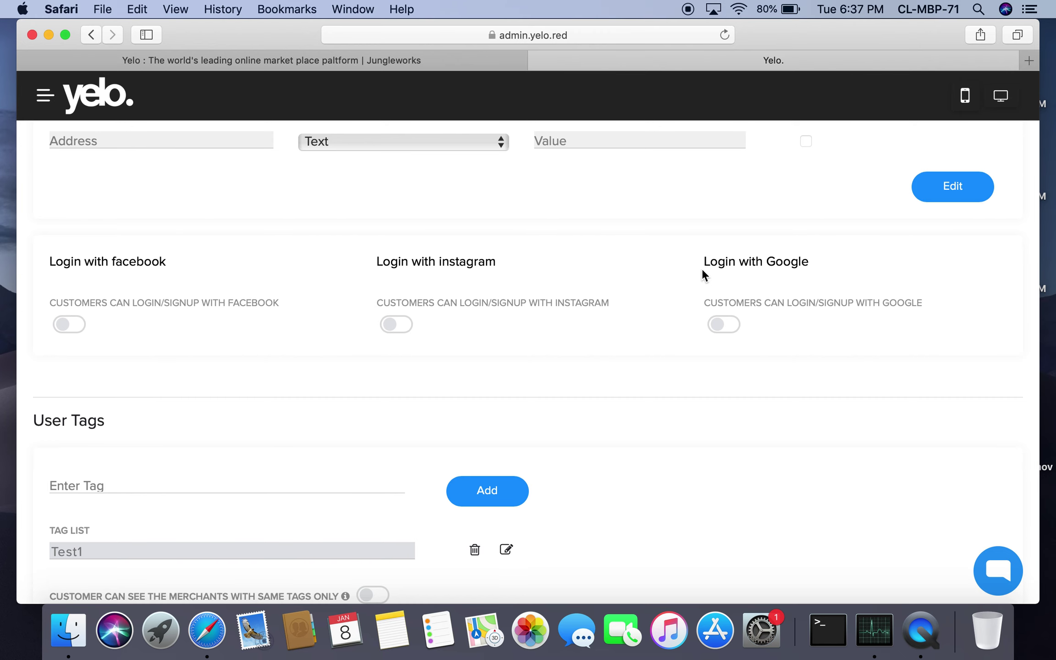
scroll(349, 422, down, 2)
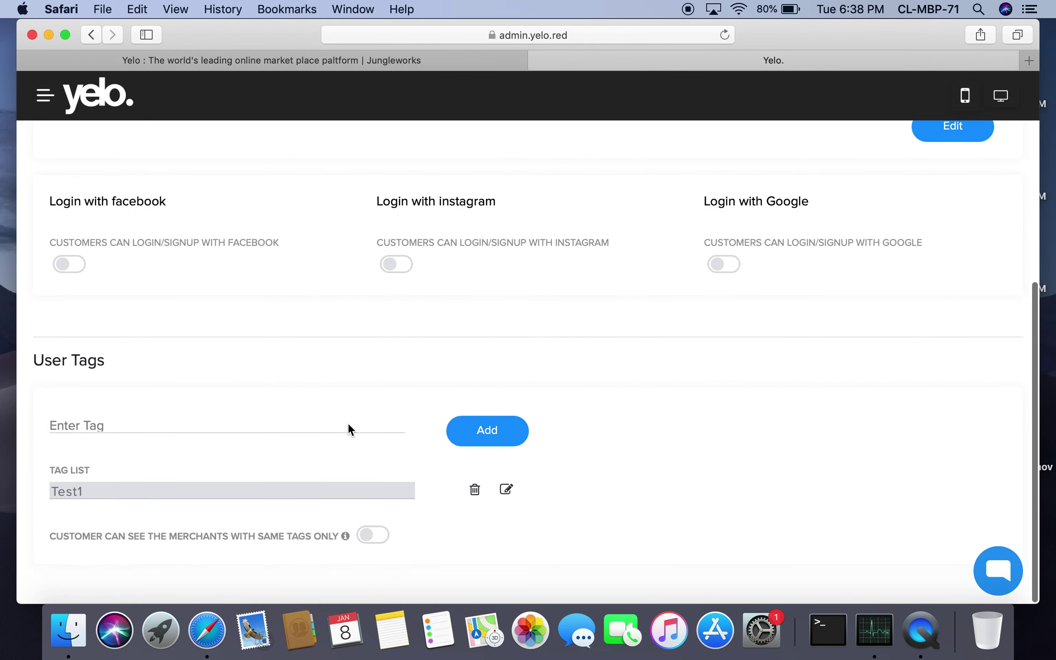
click(219, 427)
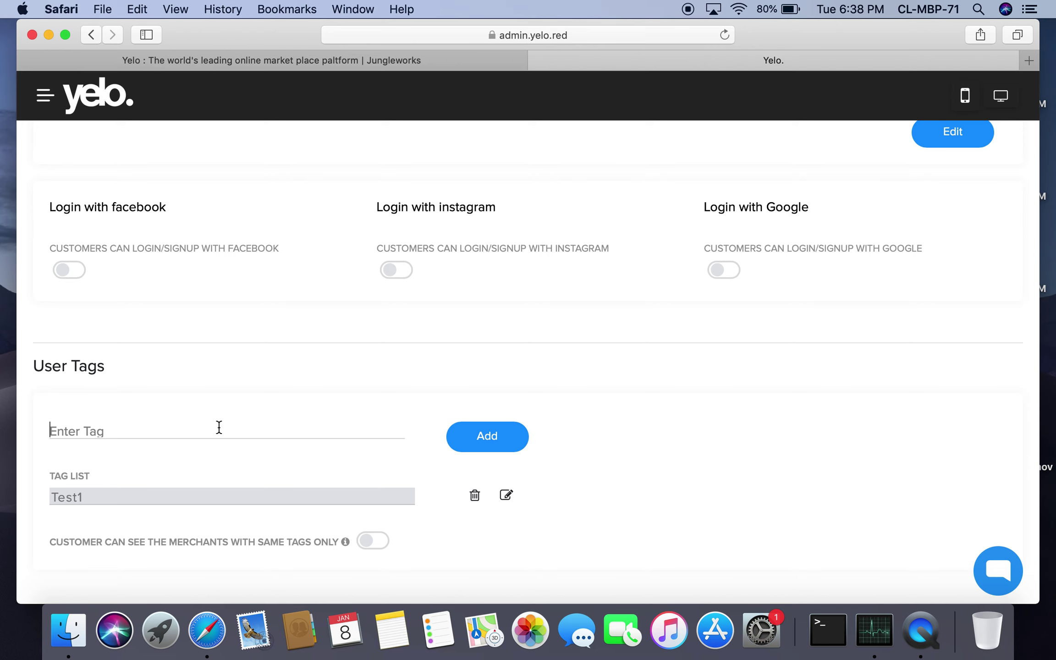
click(219, 427)
click(44, 102)
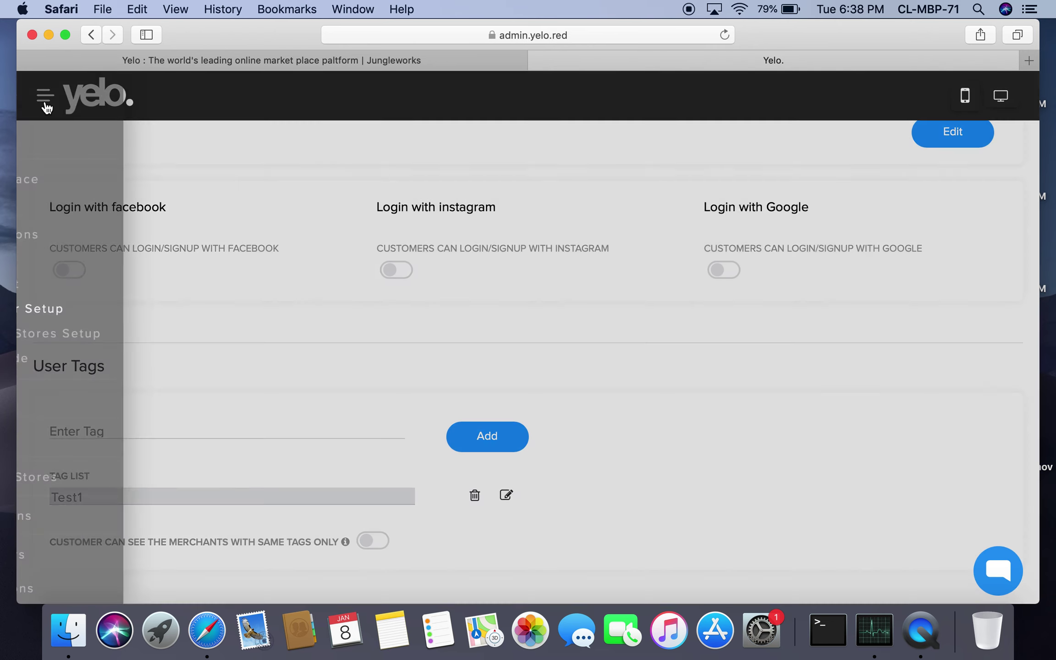
Step: Open Laundry Stores Setup, with open sign-up and signup custom fields both off
click(96, 334)
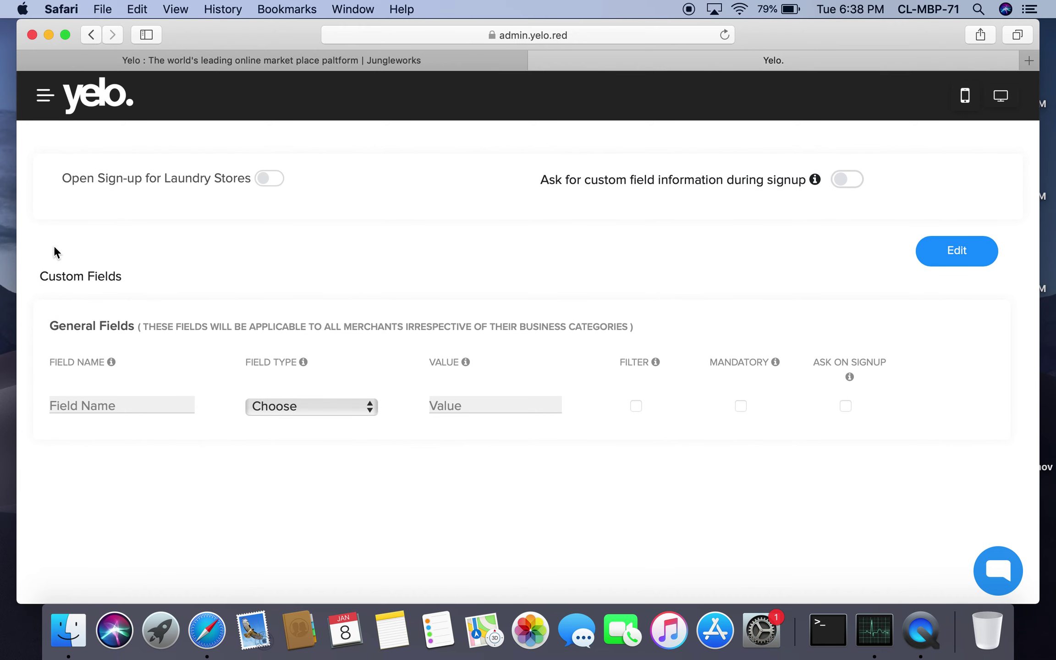
click(45, 96)
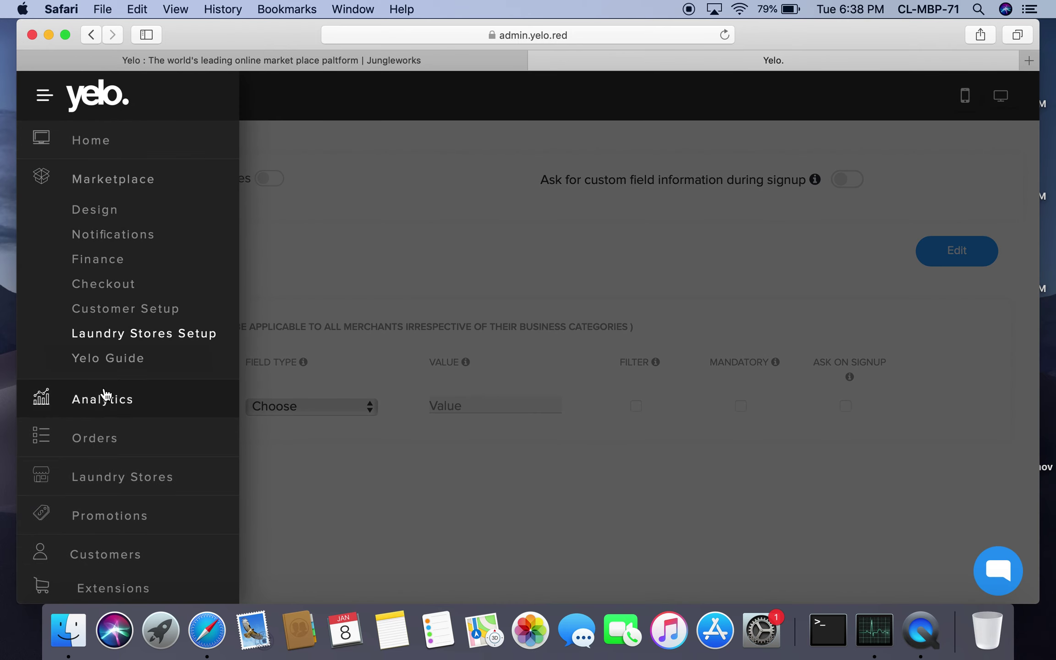
Step: Show the Analytics Orders and Revenue reports, checking the Monthly Orders & Revenue table options
click(121, 399)
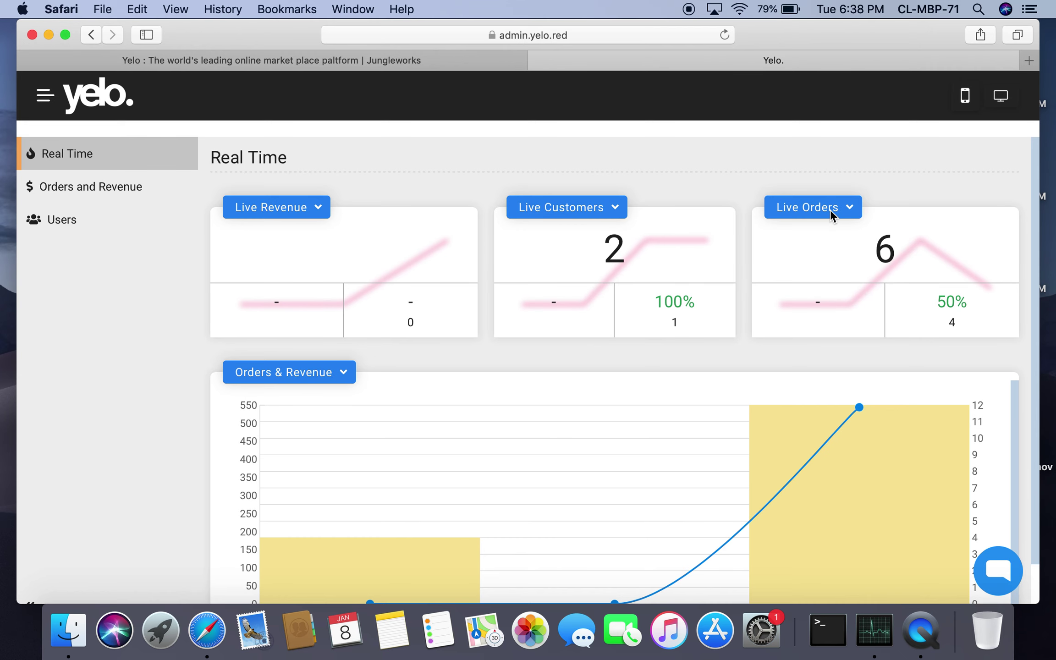
click(140, 188)
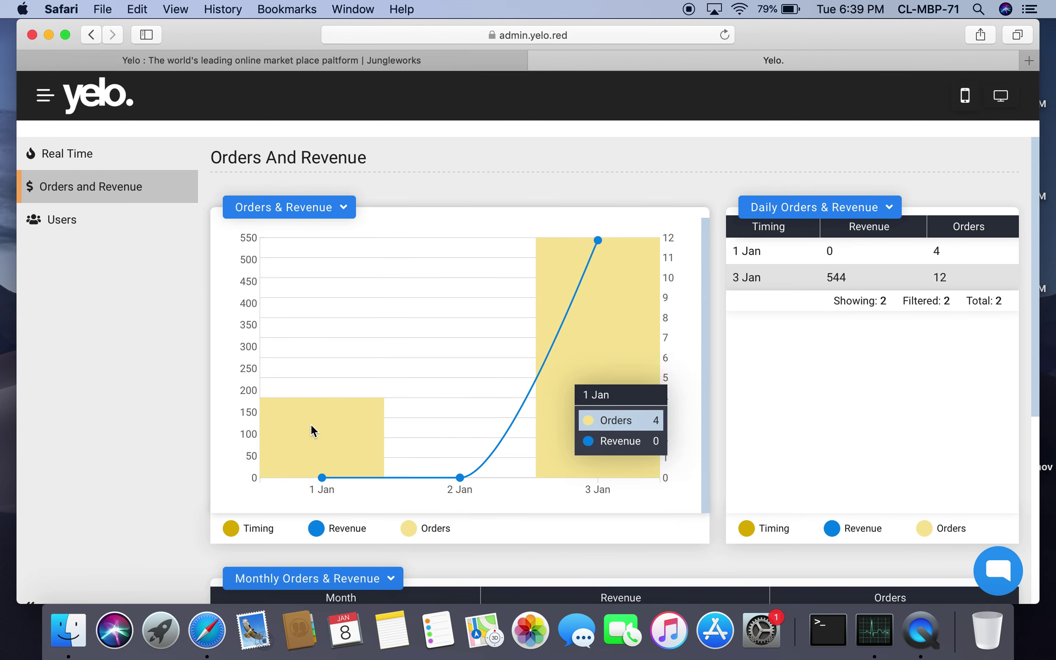
scroll(315, 424, down, 10)
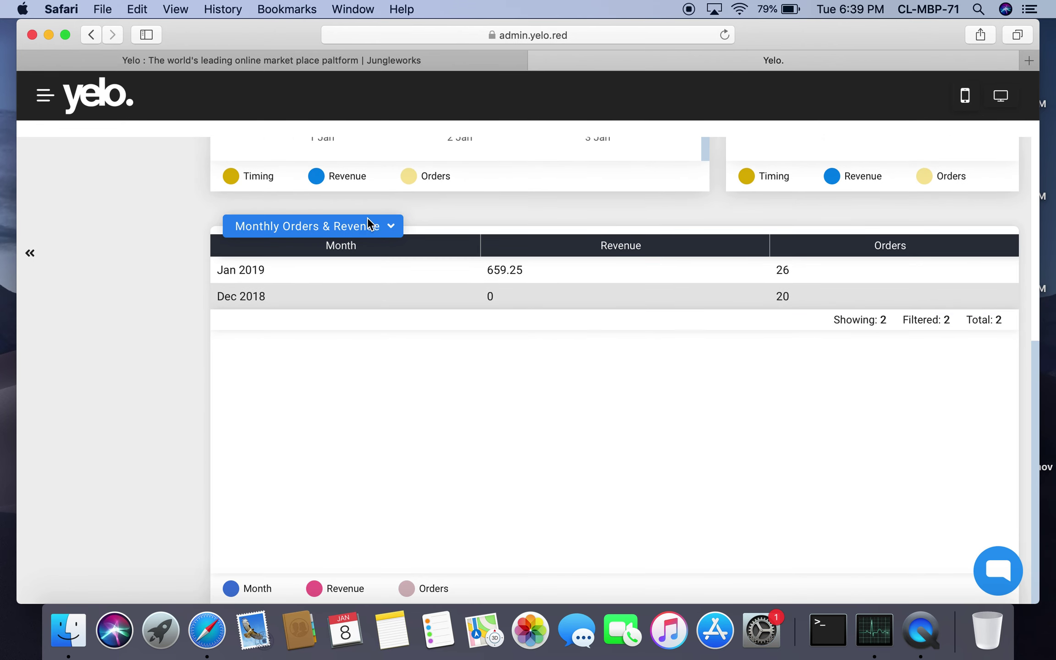
click(389, 228)
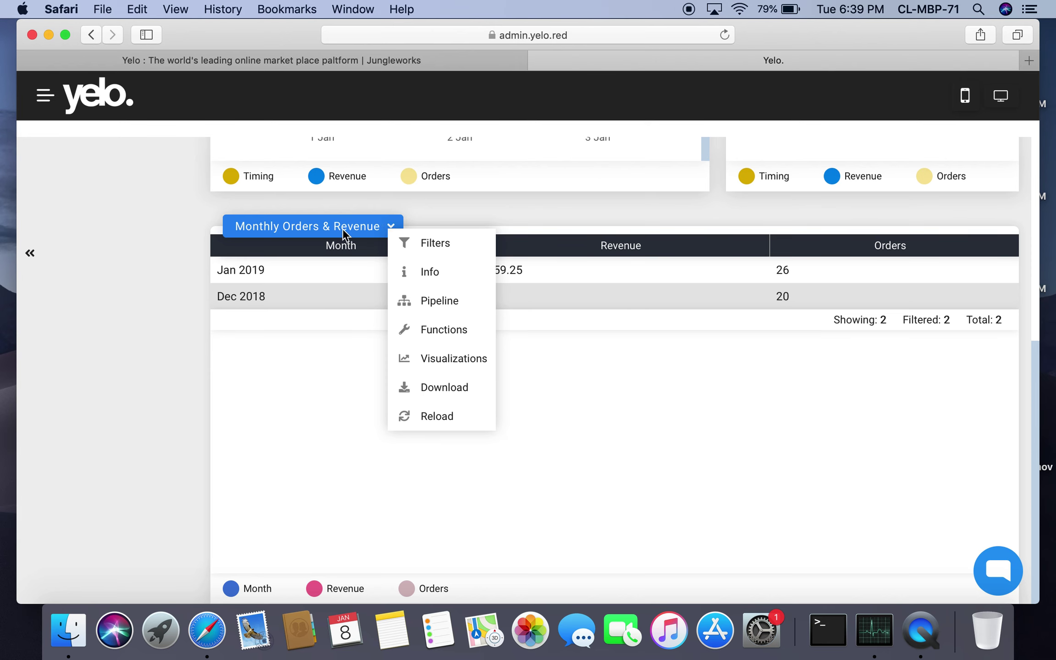
mouse_move(435, 391)
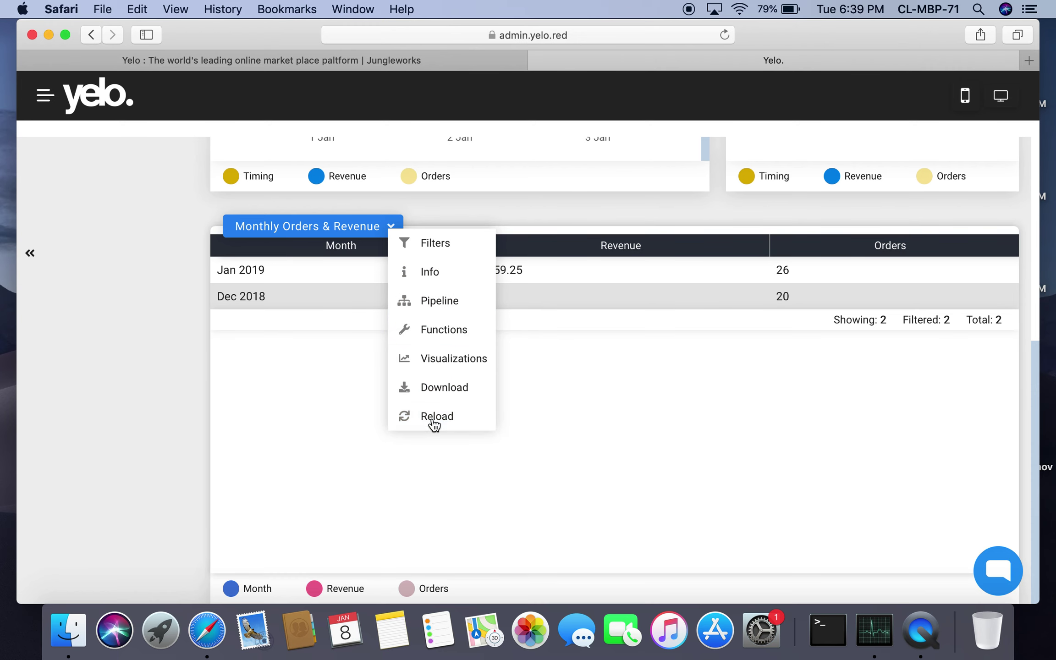
click(587, 409)
scroll(298, 331, up, 10)
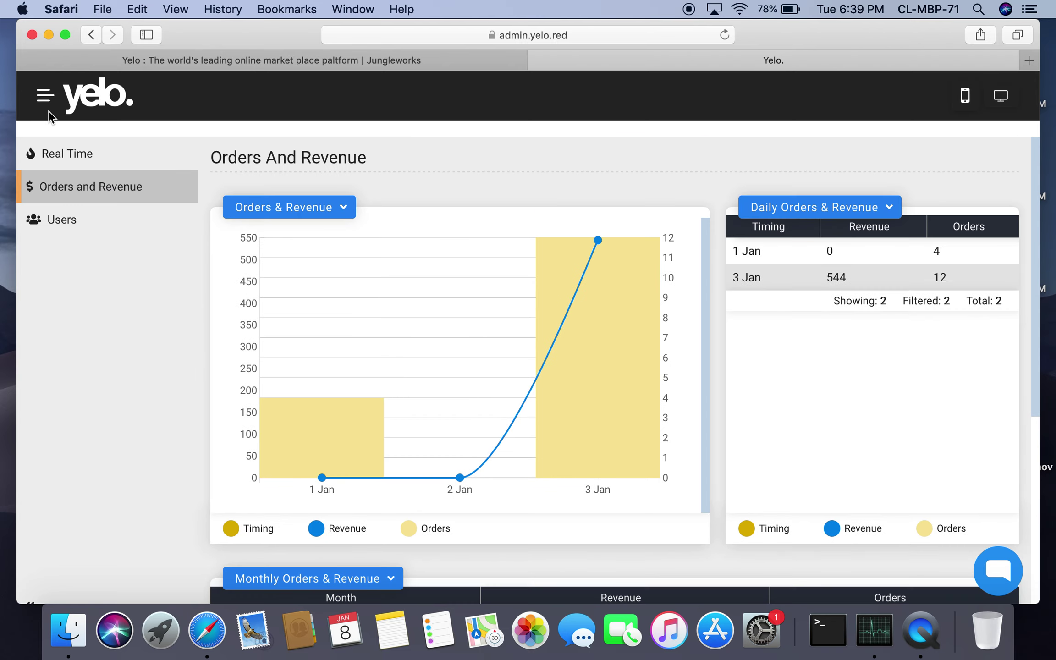
click(46, 97)
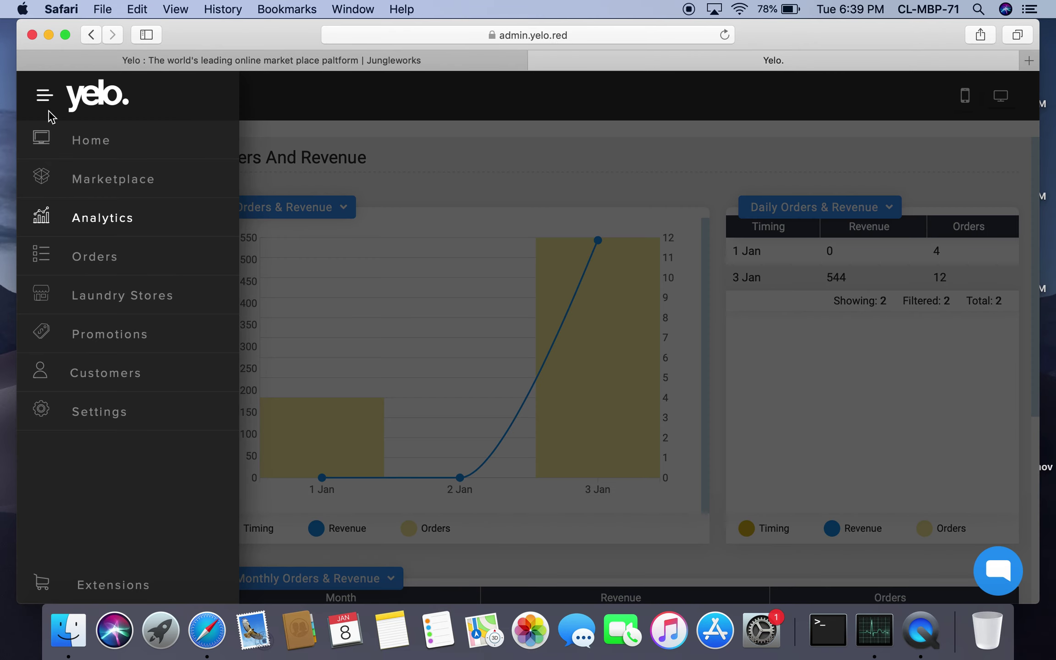
click(88, 259)
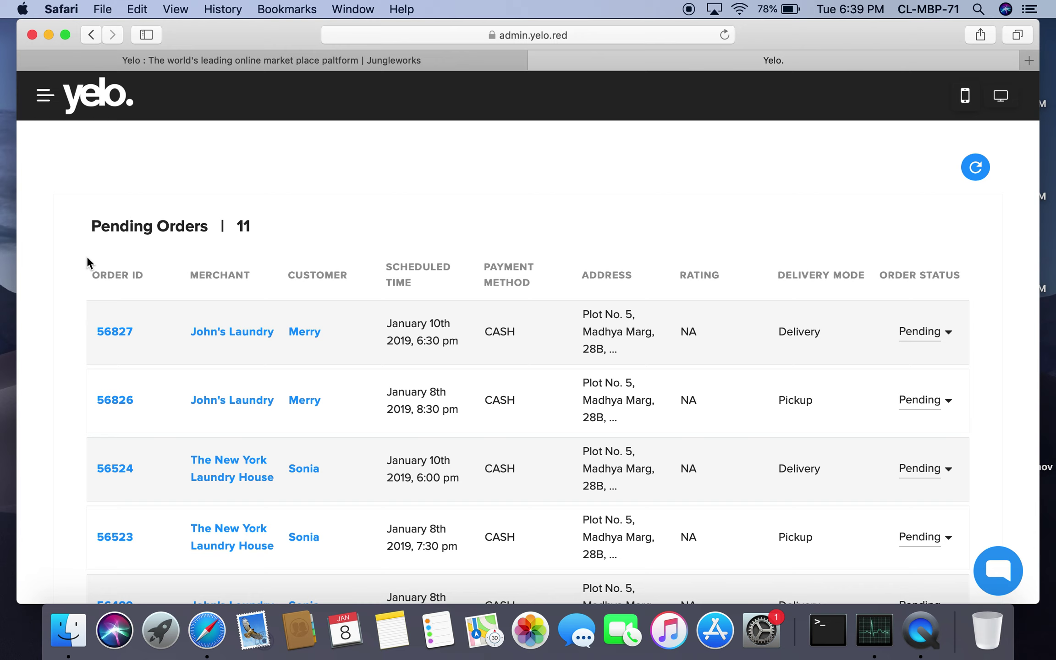
scroll(121, 270, down, 10)
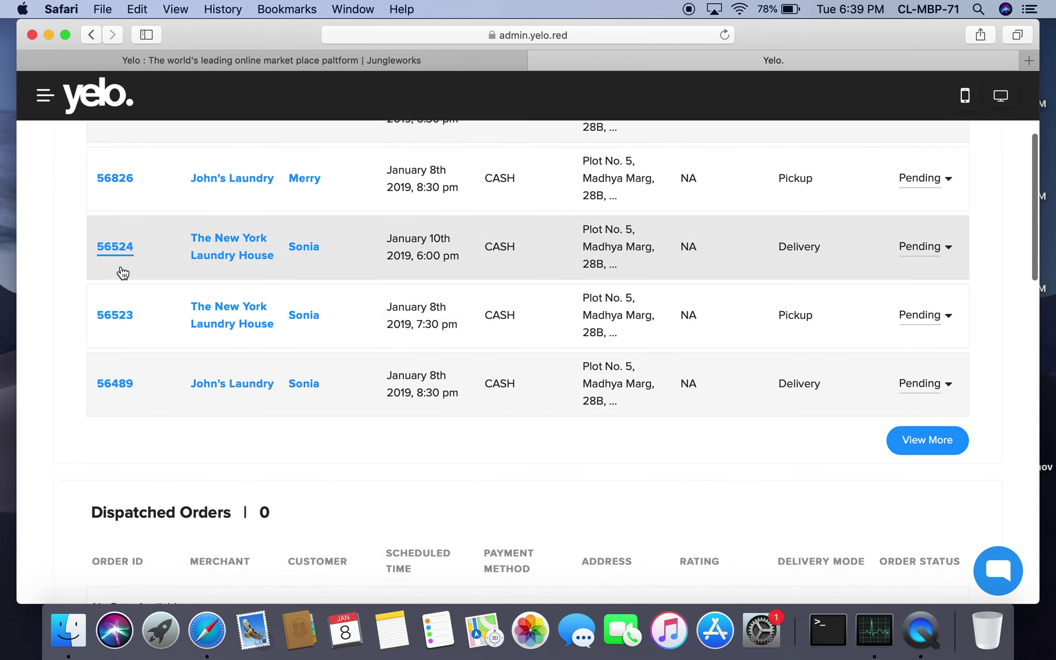
scroll(123, 273, down, 10)
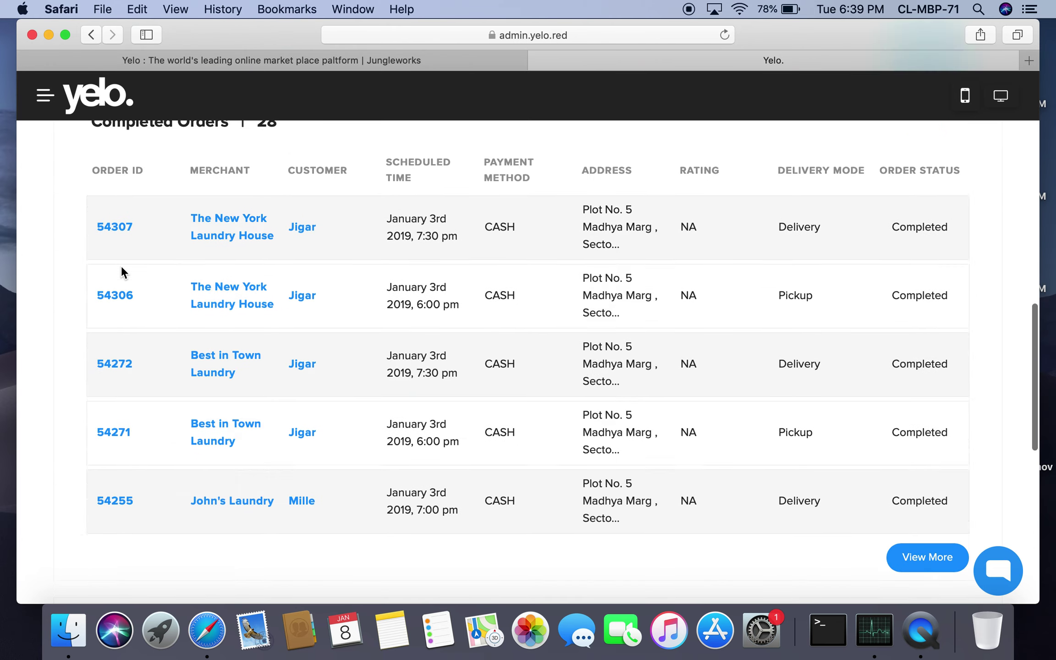
scroll(122, 273, up, 15)
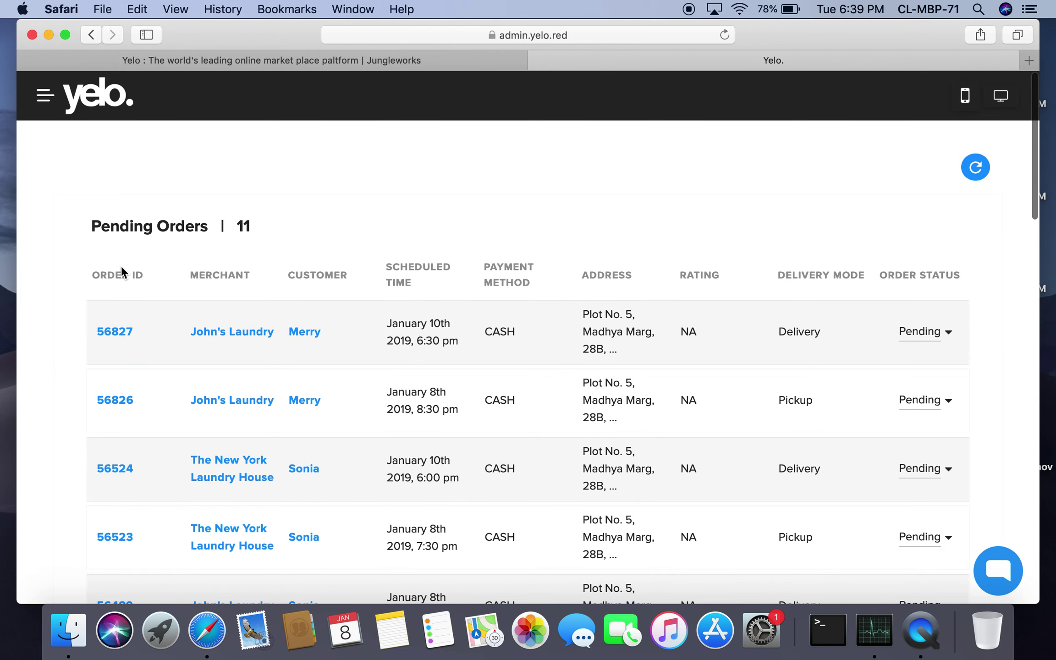
click(115, 334)
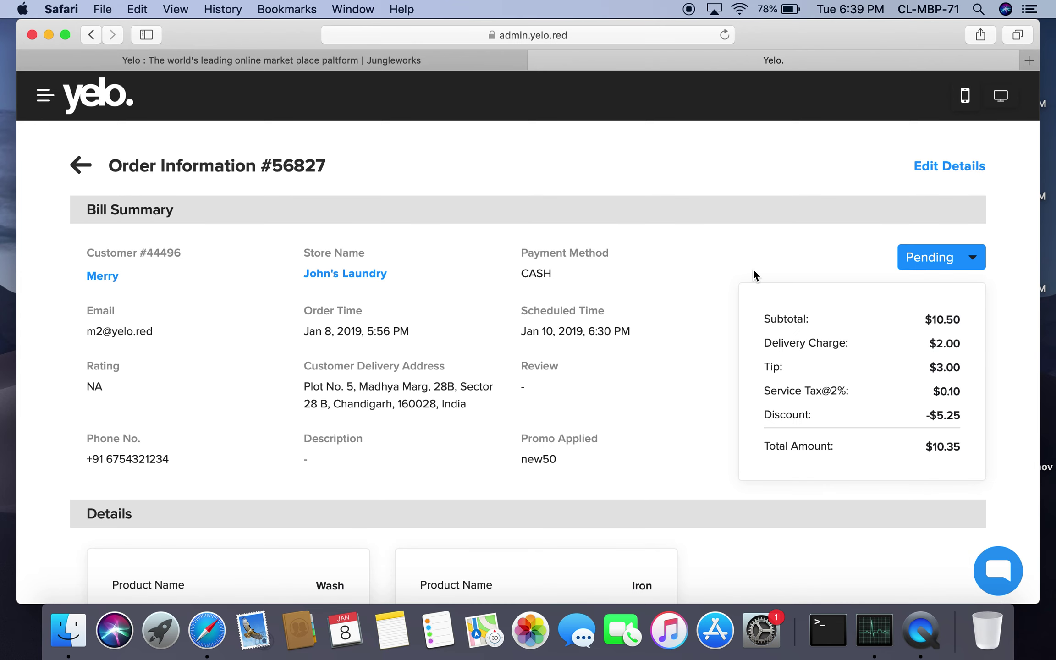
click(952, 167)
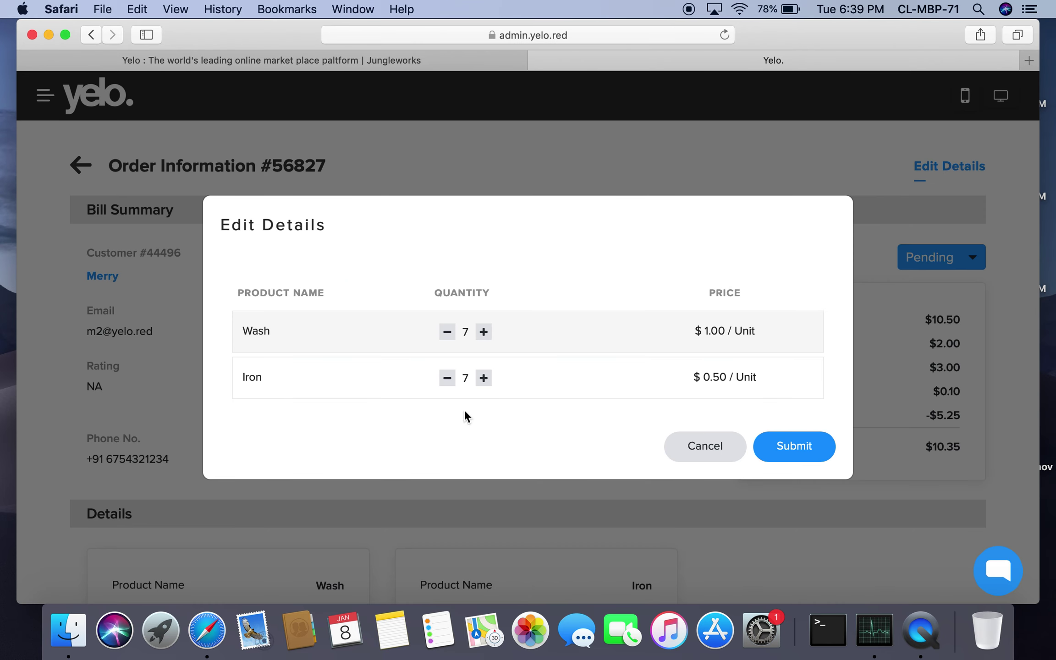
click(713, 458)
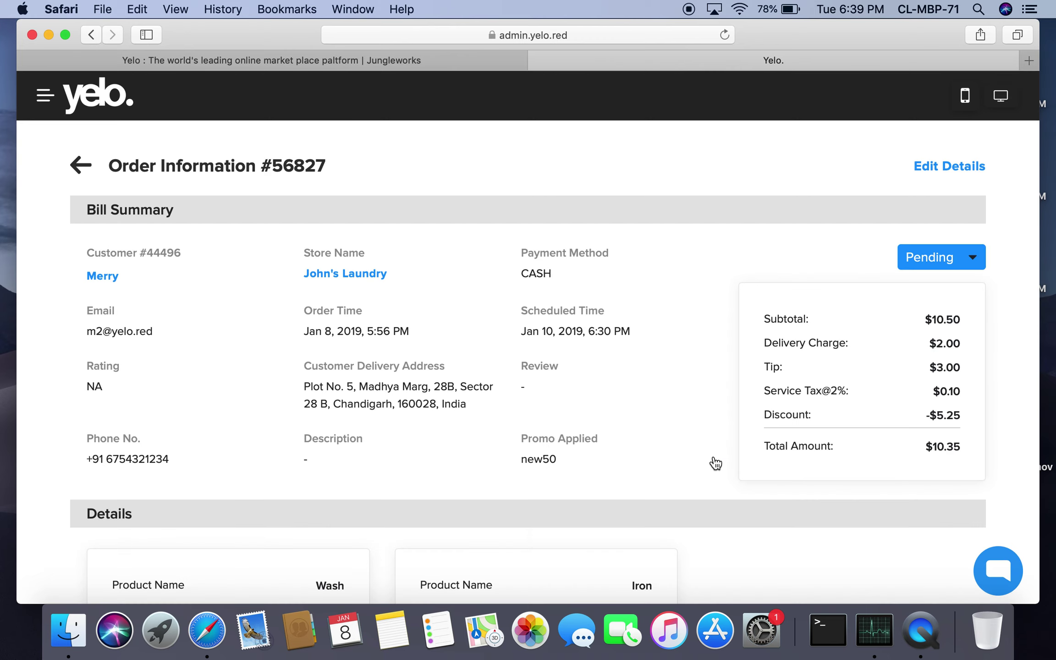
click(80, 166)
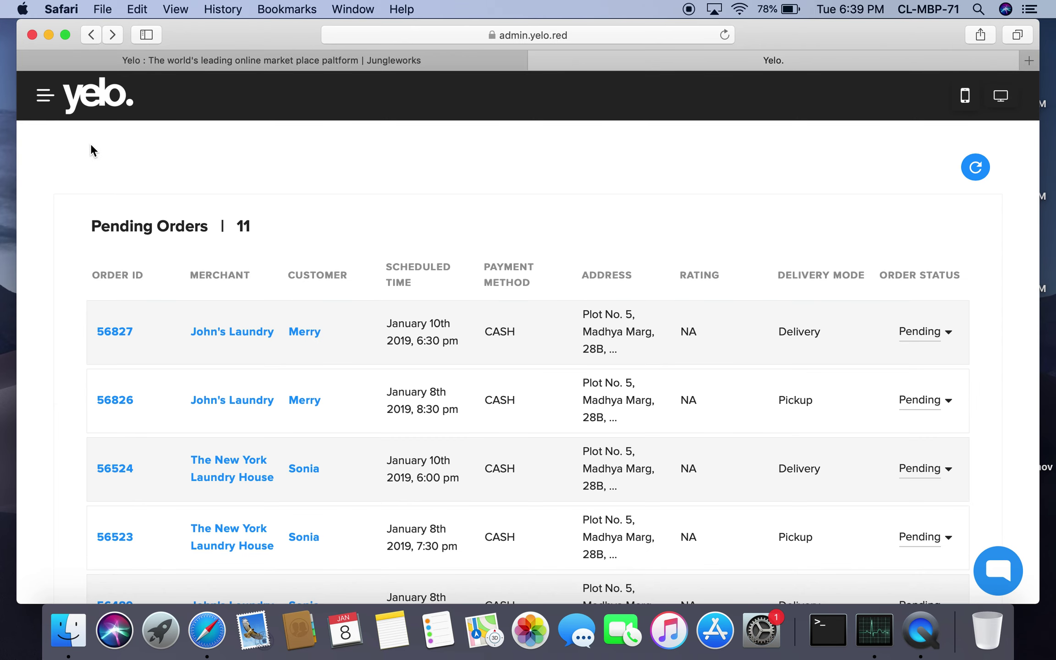
scroll(84, 254, down, 5)
scroll(83, 254, up, 4)
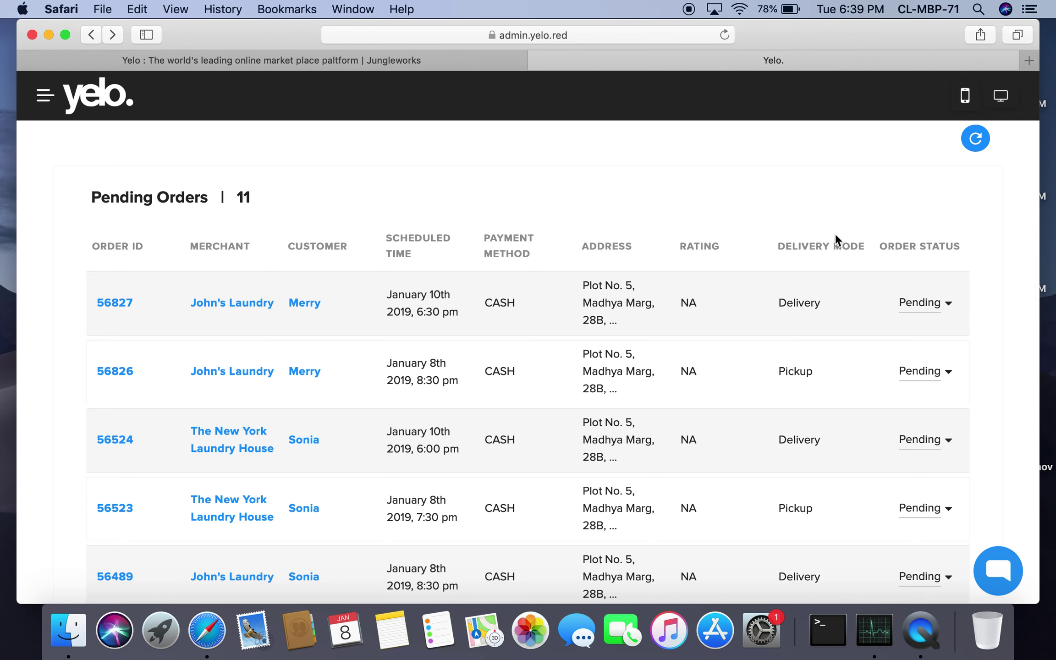
Step: Open the Laundry Stores list and view the Add Laundry Stores form, then return
click(42, 97)
click(84, 300)
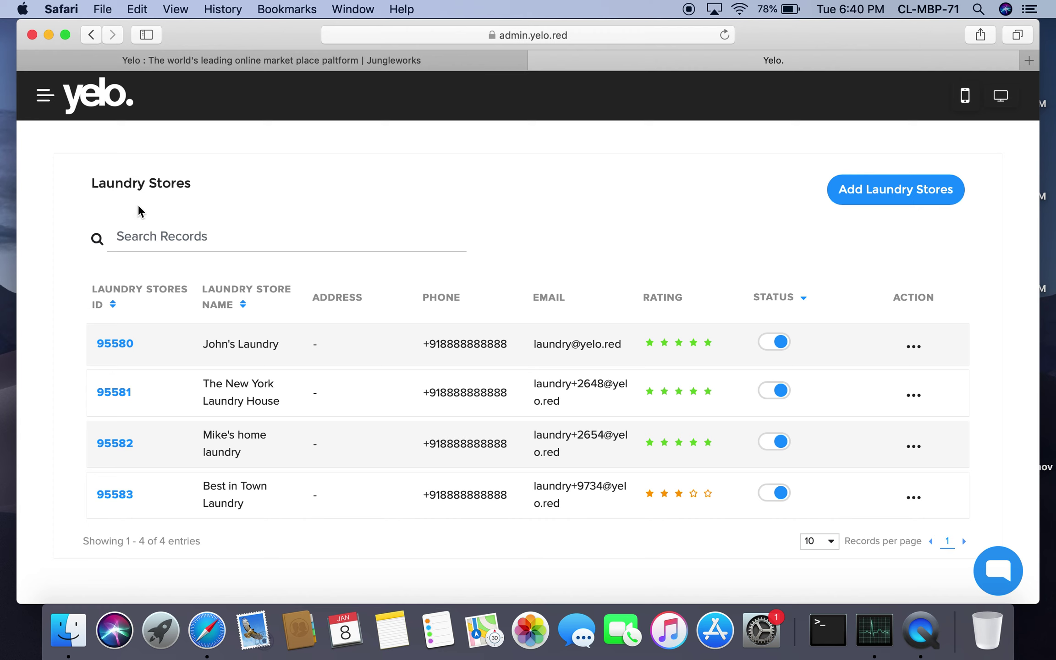
click(926, 189)
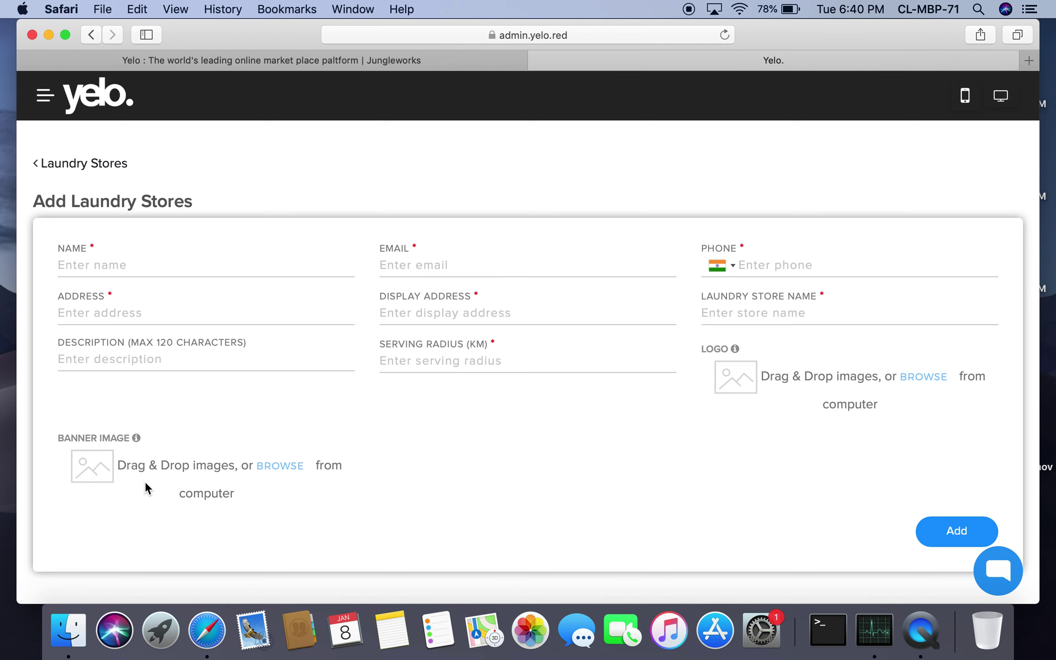
click(68, 166)
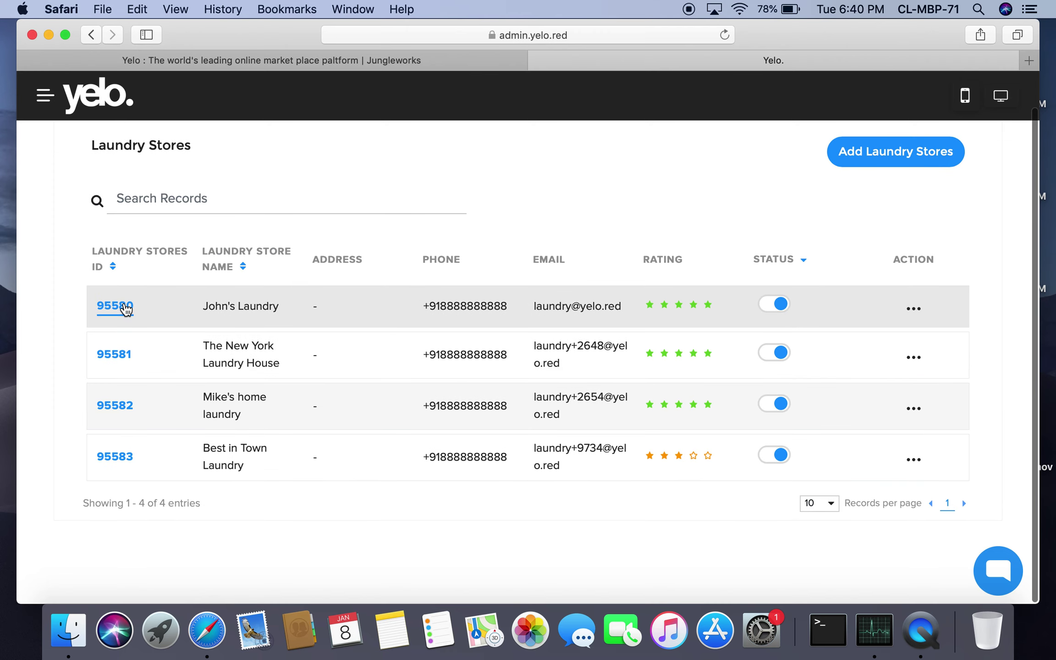
Step: Open the details of John's Laundry, store ID 95580
click(123, 305)
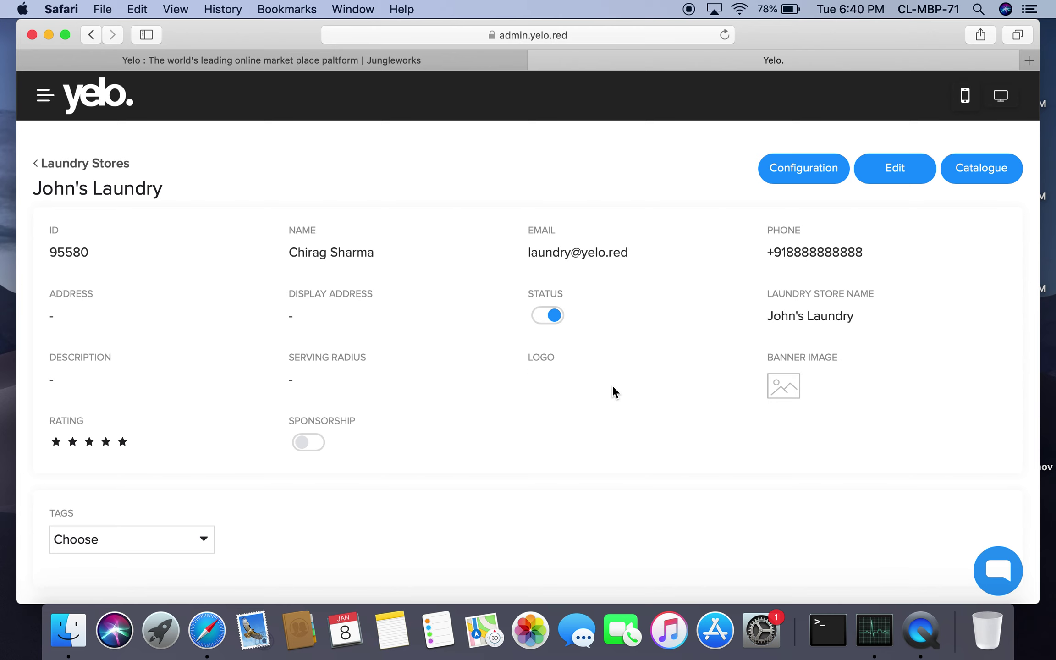
scroll(612, 385, down, 3)
scroll(612, 385, up, 2)
scroll(614, 387, up, 1)
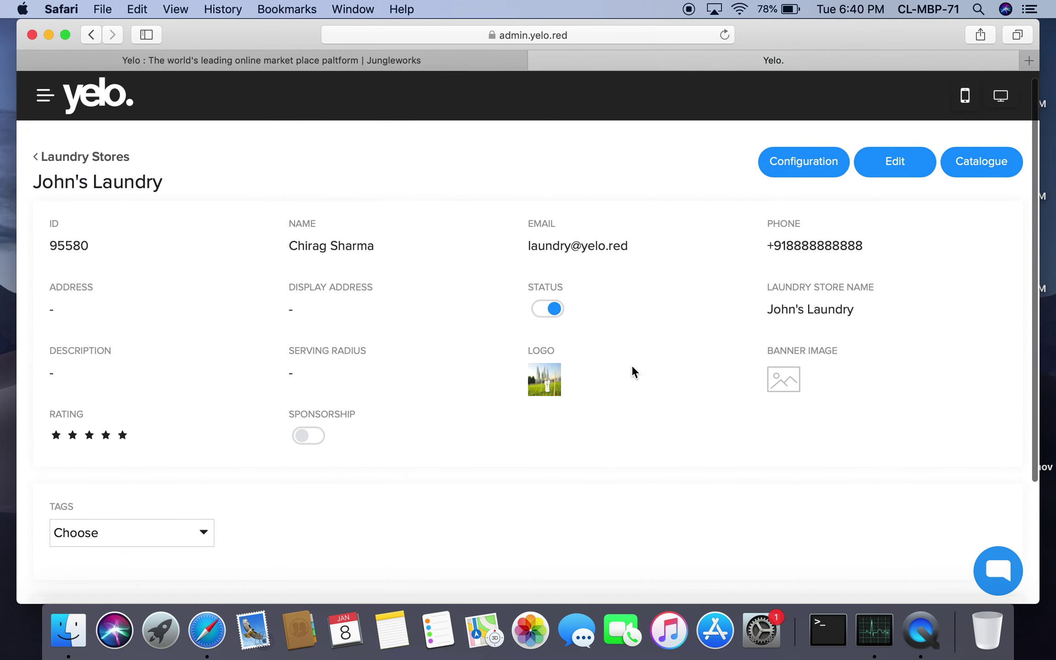
Step: Review John's Laundry configuration: every-day availability, scheduling with 30-minute slots, notifications, workflow
click(799, 174)
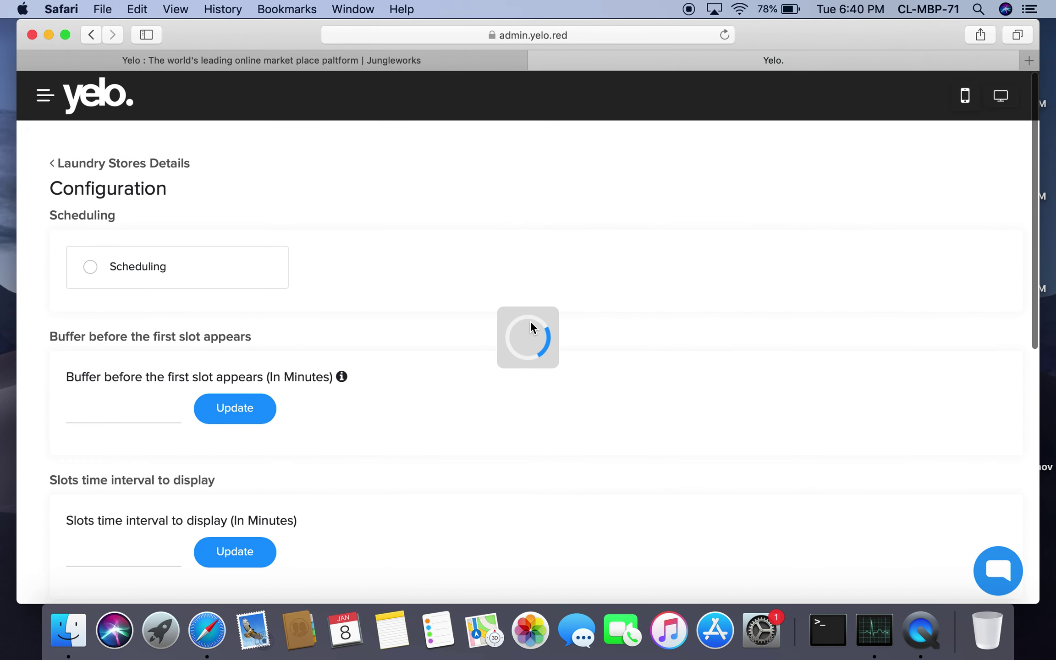
click(169, 252)
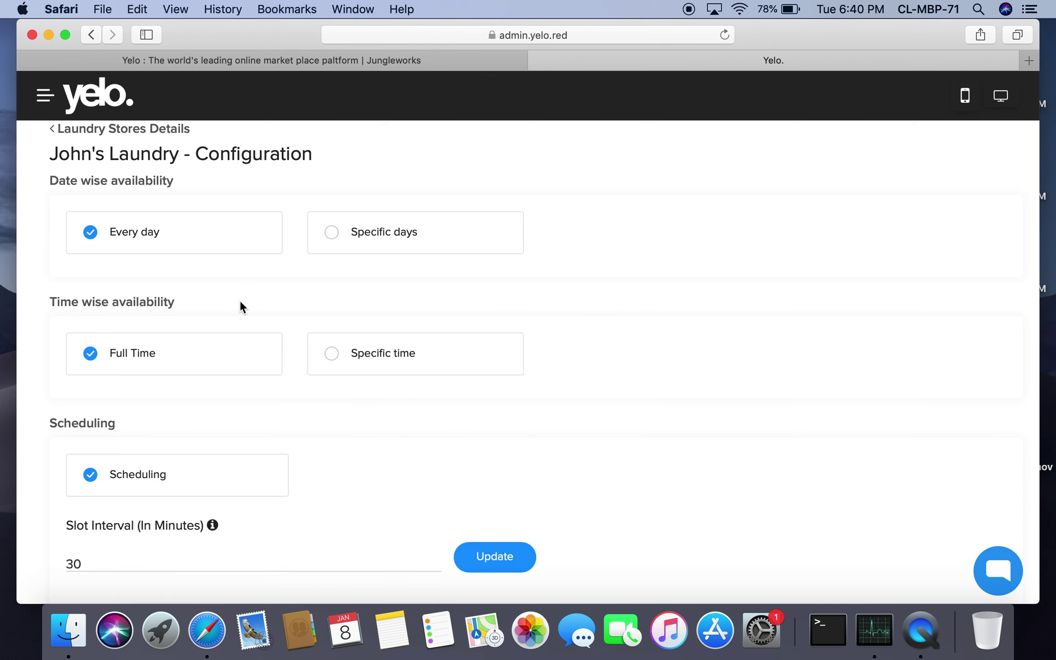
scroll(240, 301, down, 10)
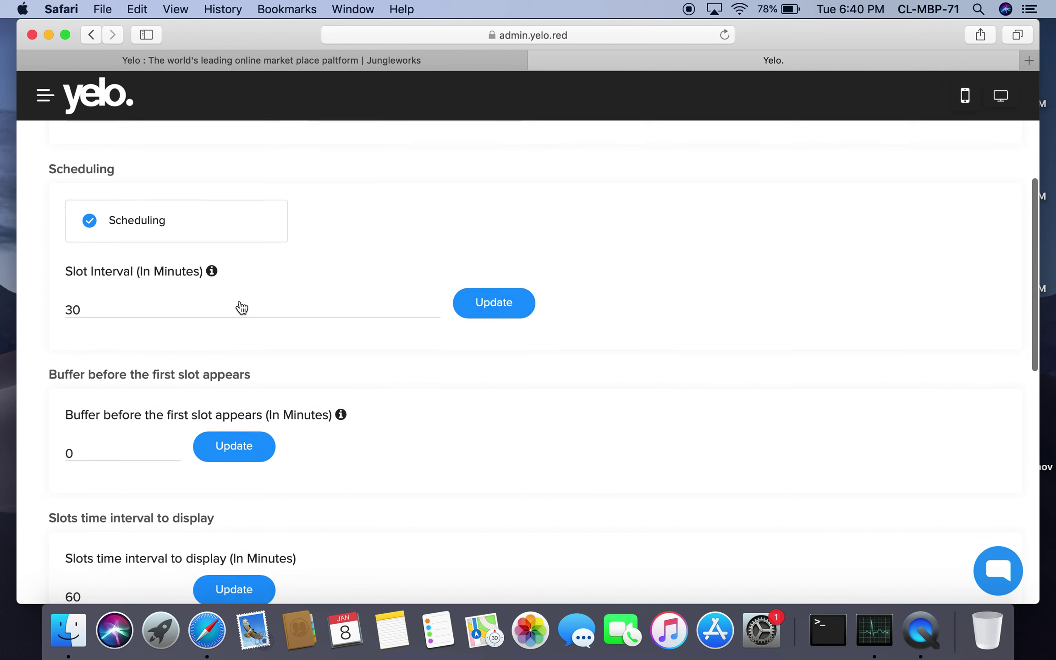
scroll(241, 307, down, 2)
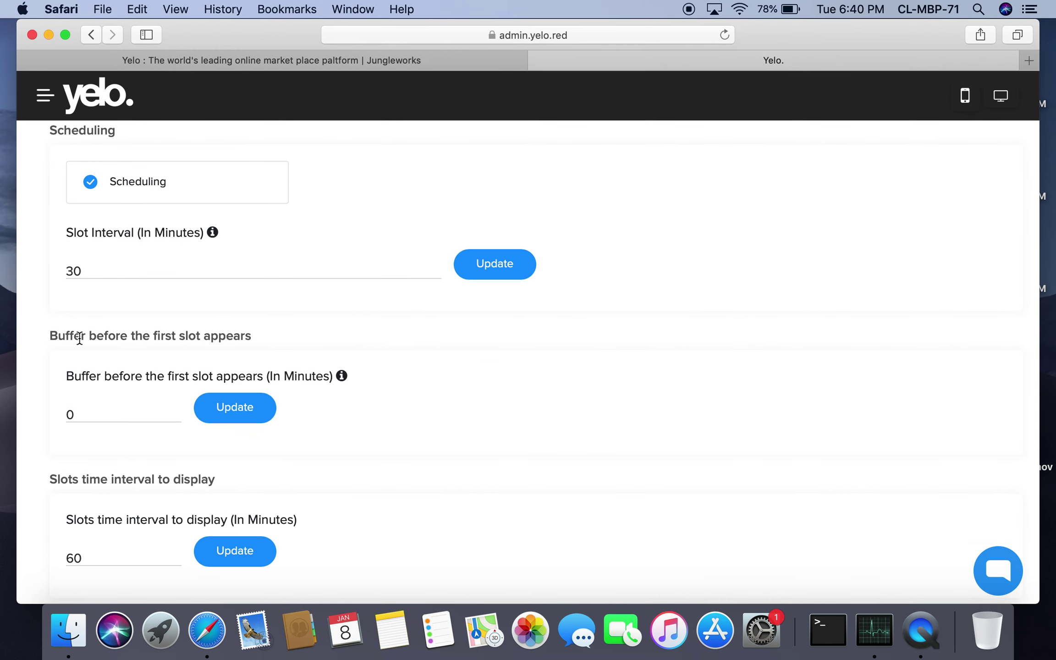
scroll(191, 328, down, 5)
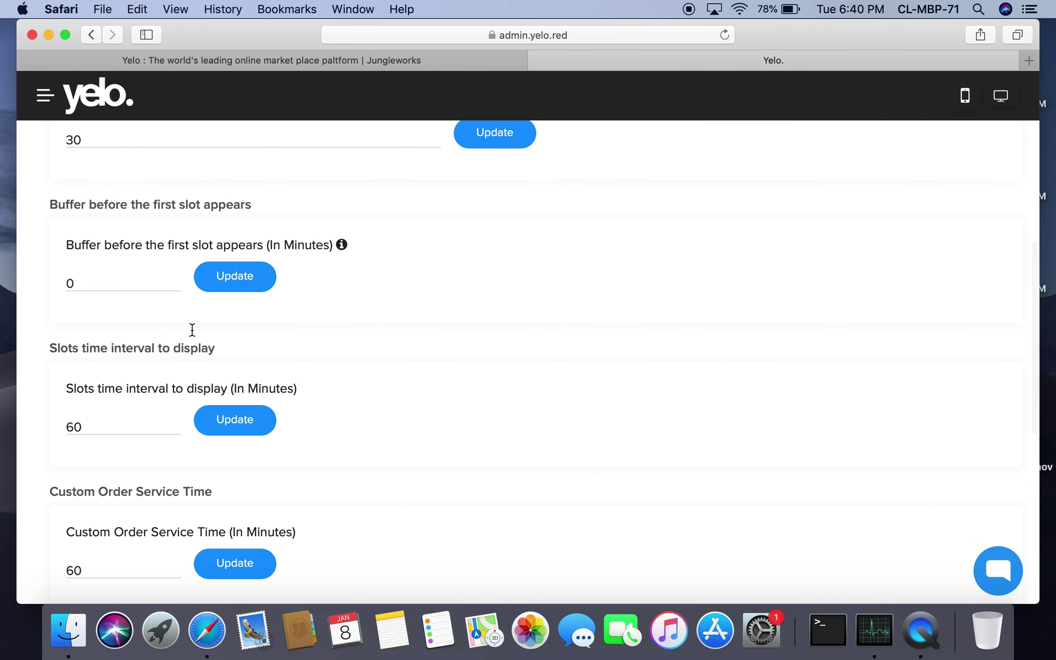
scroll(174, 338, down, 6)
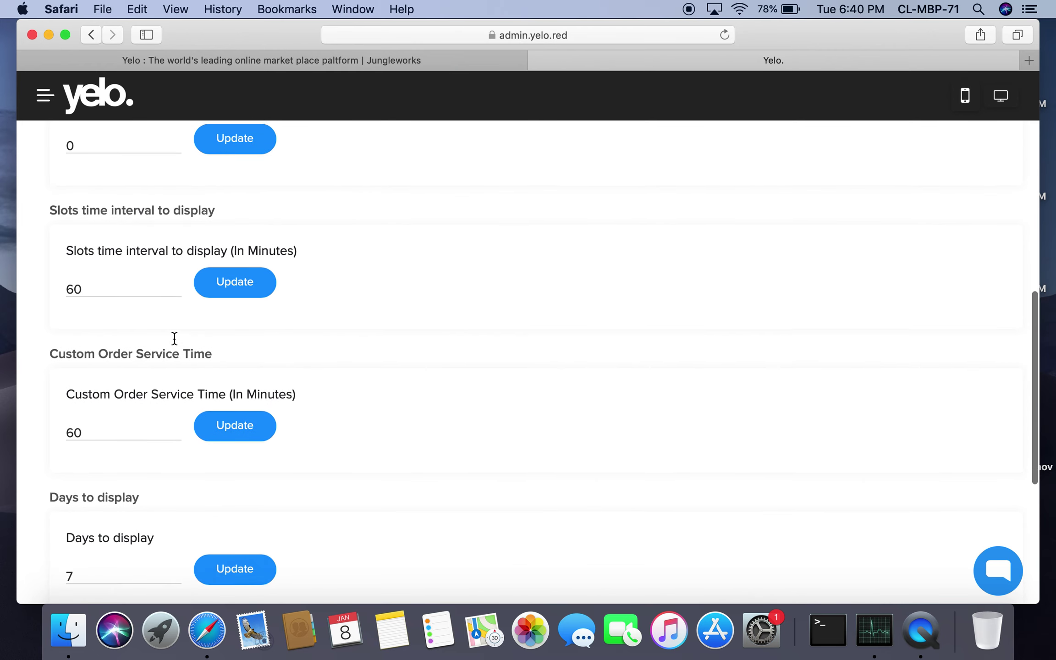
scroll(174, 338, down, 12)
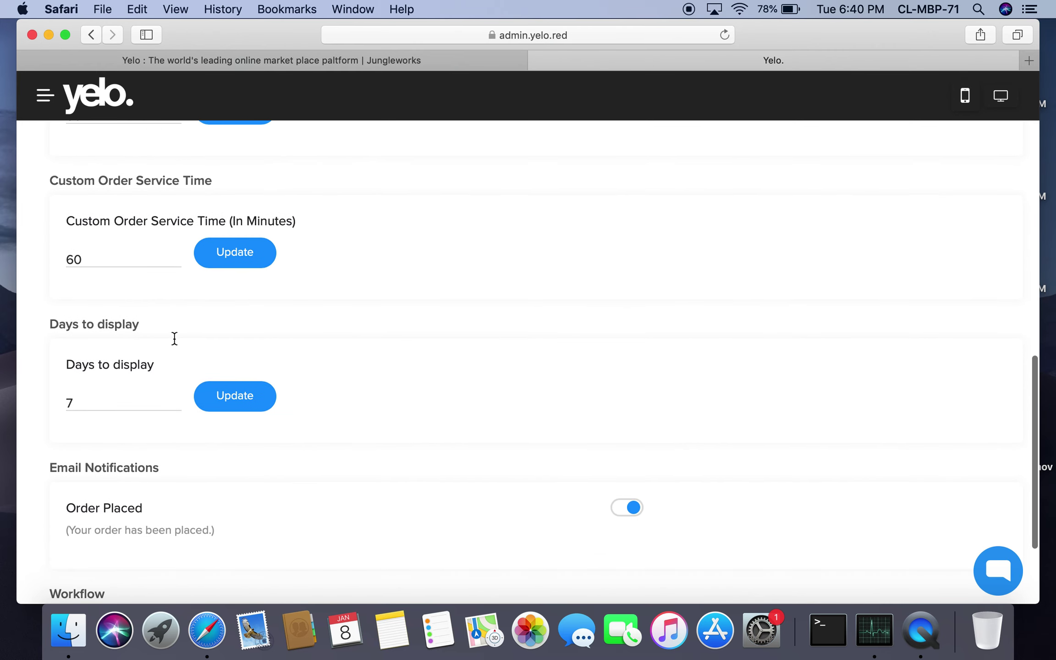
scroll(174, 343, down, 1)
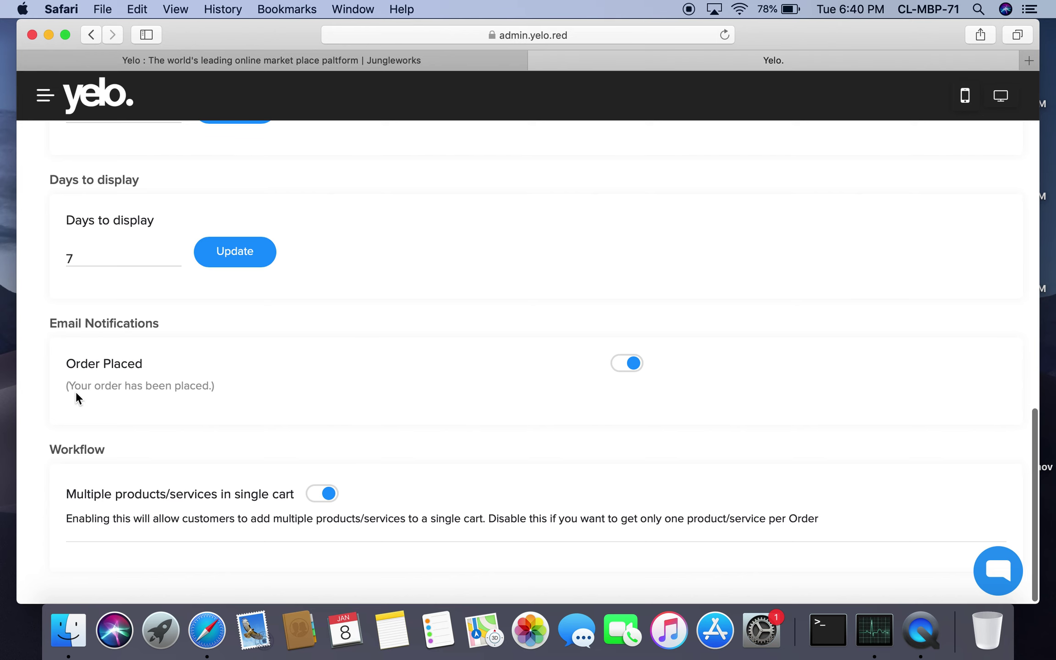
scroll(97, 464, up, 15)
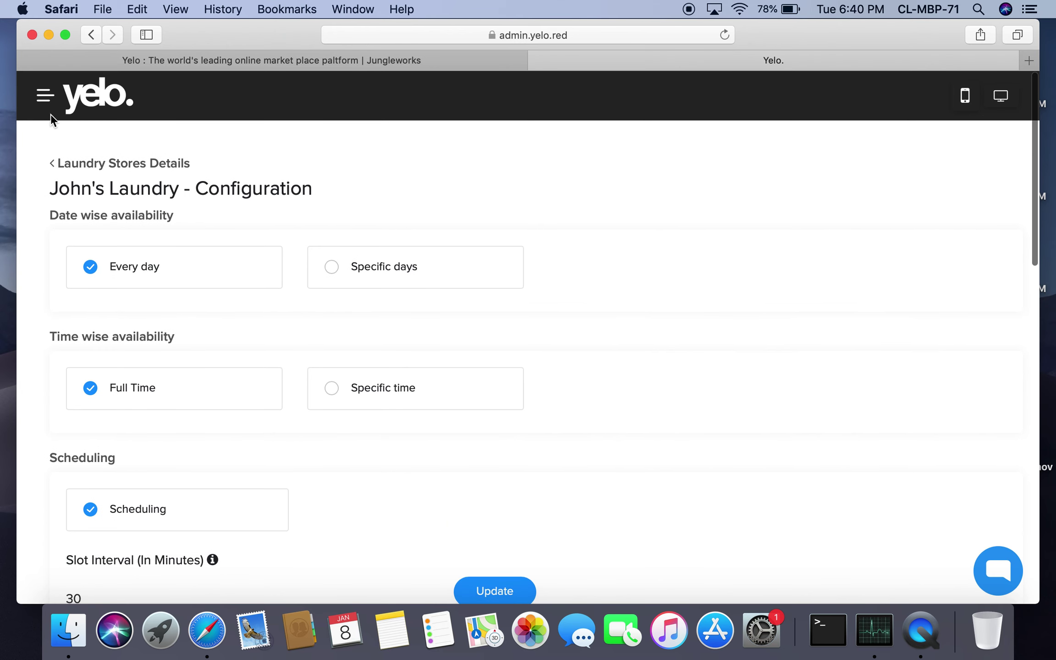
Step: Look through John's Laundry's six-service catalogue, checking the Wash and Wash and Fold options
click(72, 165)
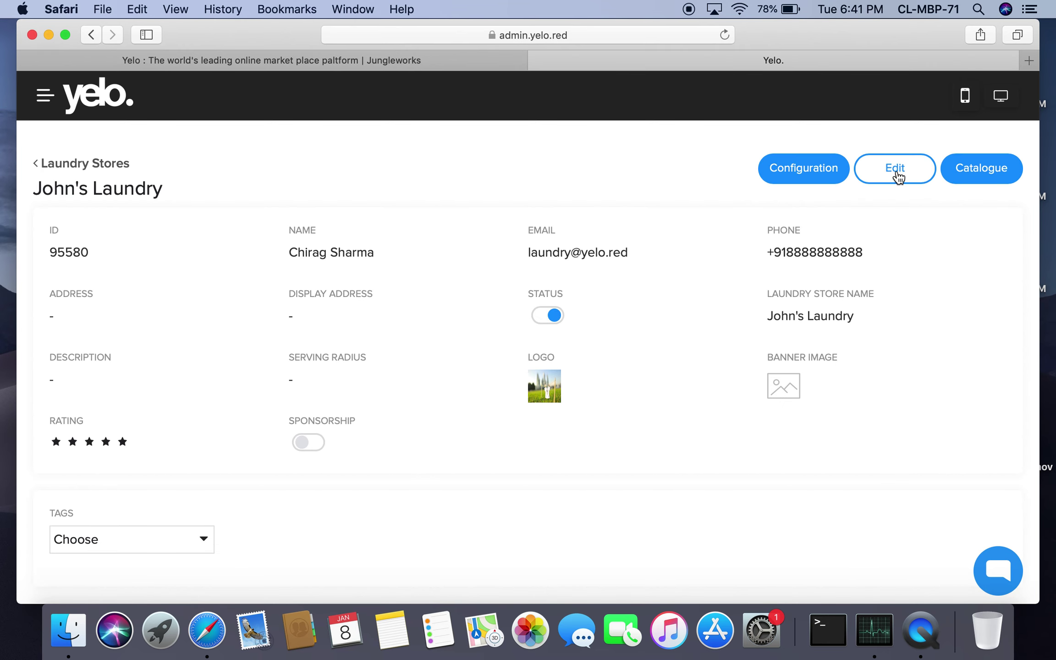
click(974, 175)
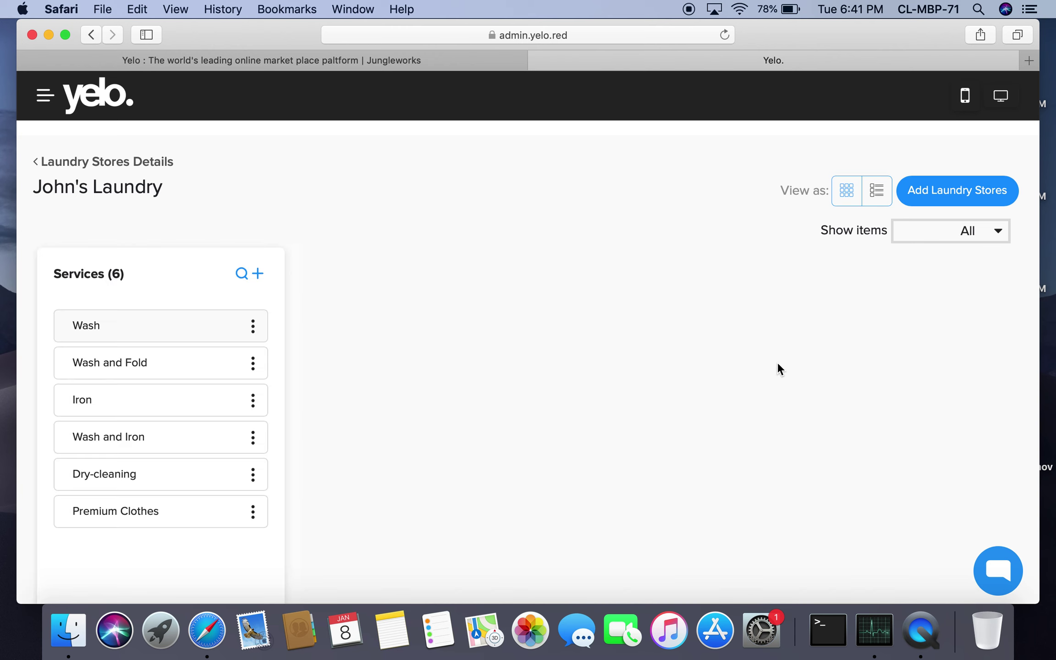
click(253, 328)
click(236, 335)
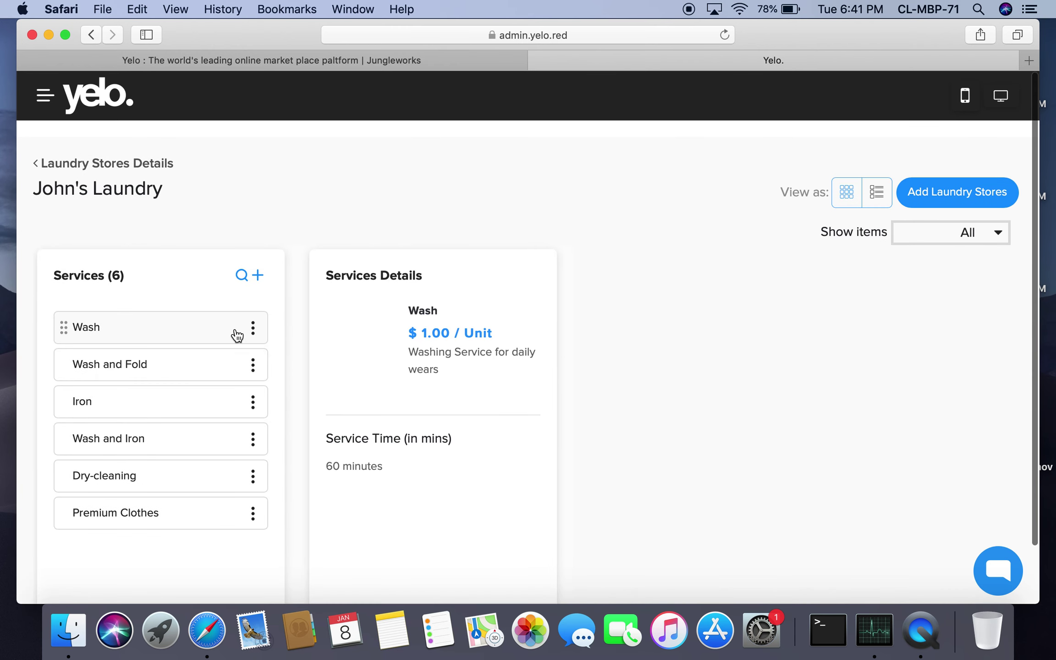
click(239, 368)
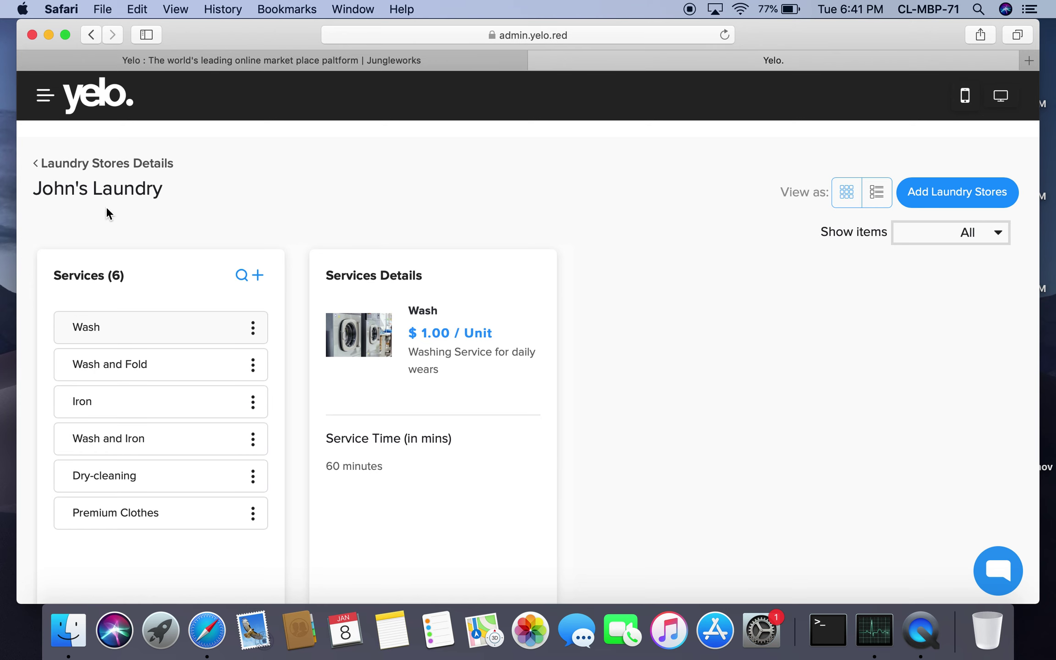
click(65, 165)
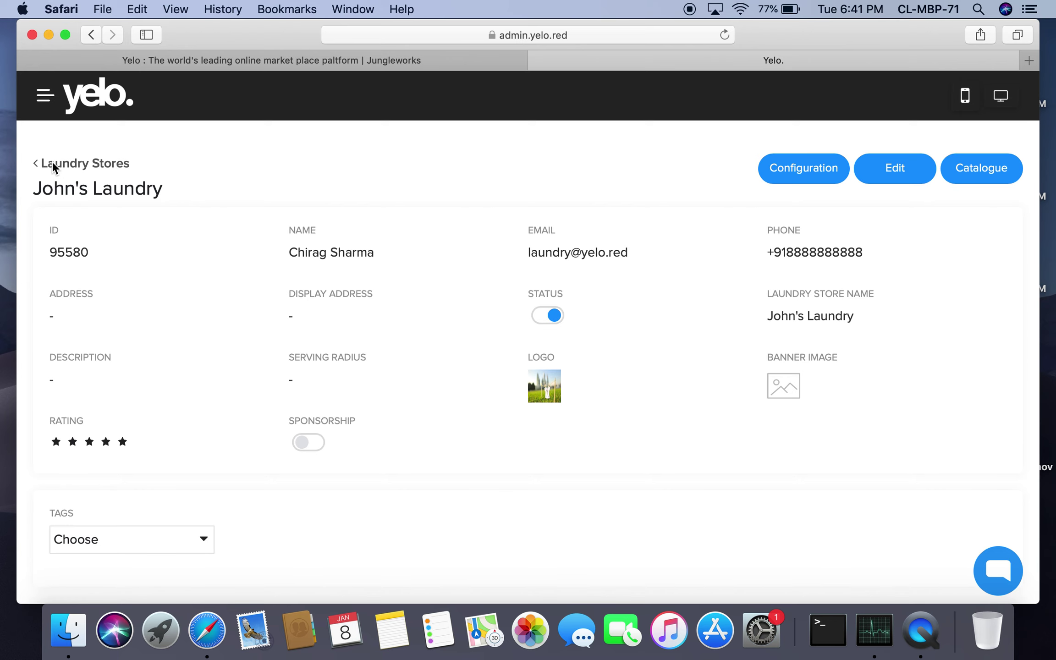
Step: Block John's Laundry from the Laundry Stores list so it becomes disabled
click(48, 165)
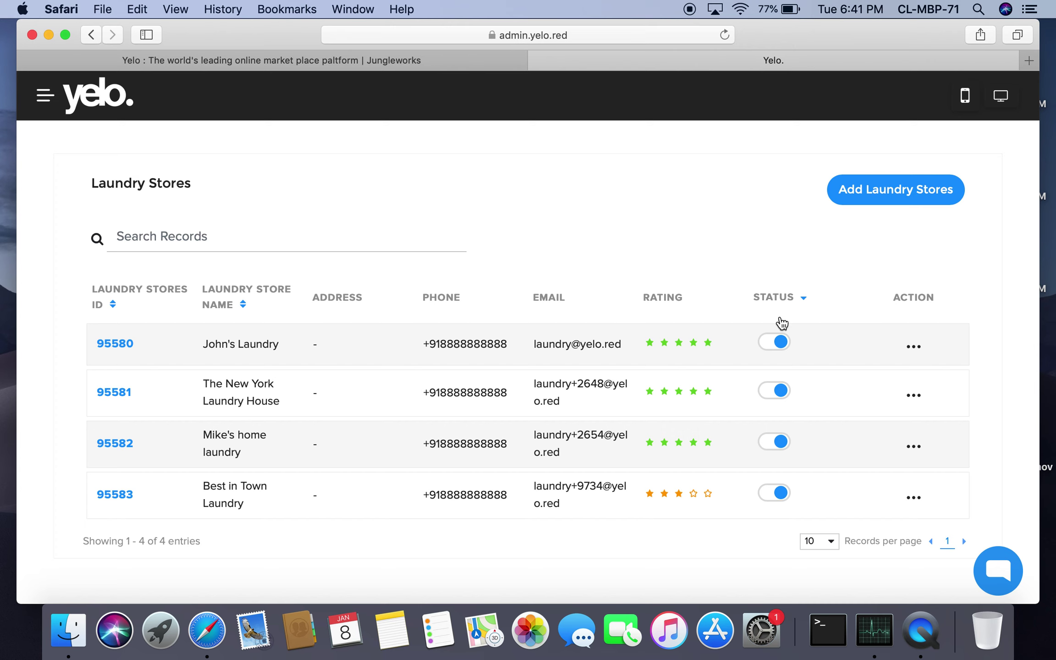
click(913, 348)
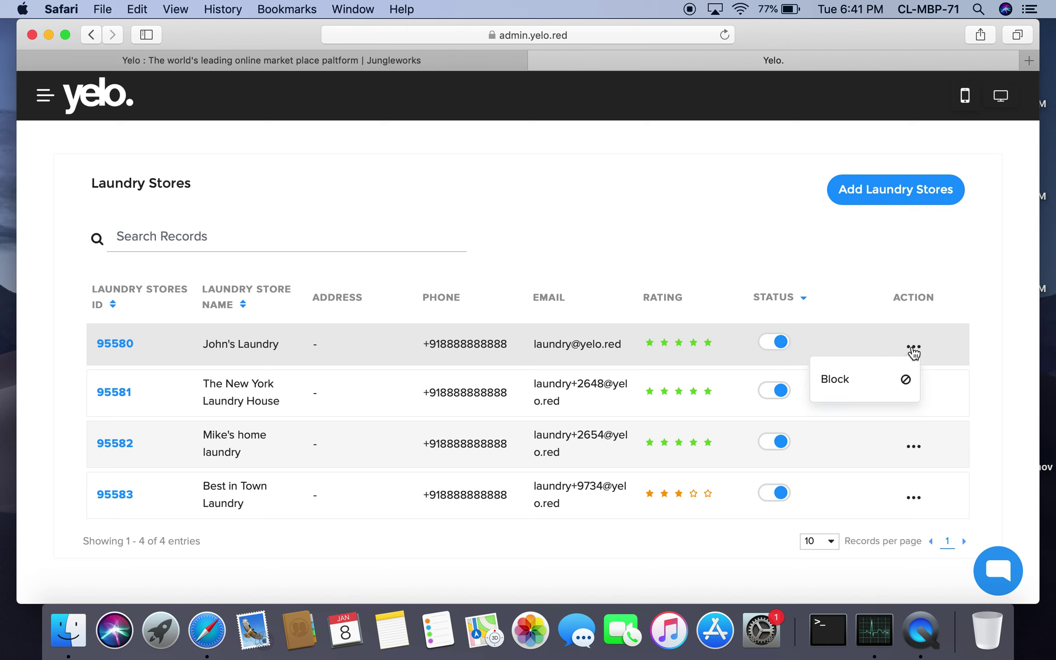
click(913, 395)
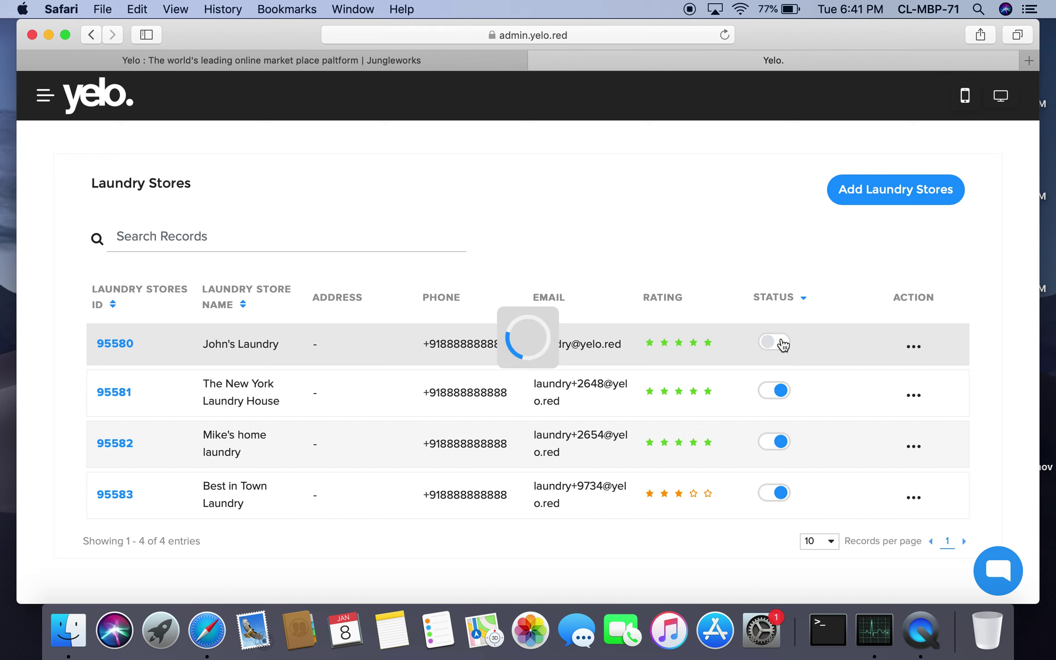
click(45, 98)
Step: On the Promotions page, view the WeekendOff promotion's edit form and cancel without changes
click(112, 335)
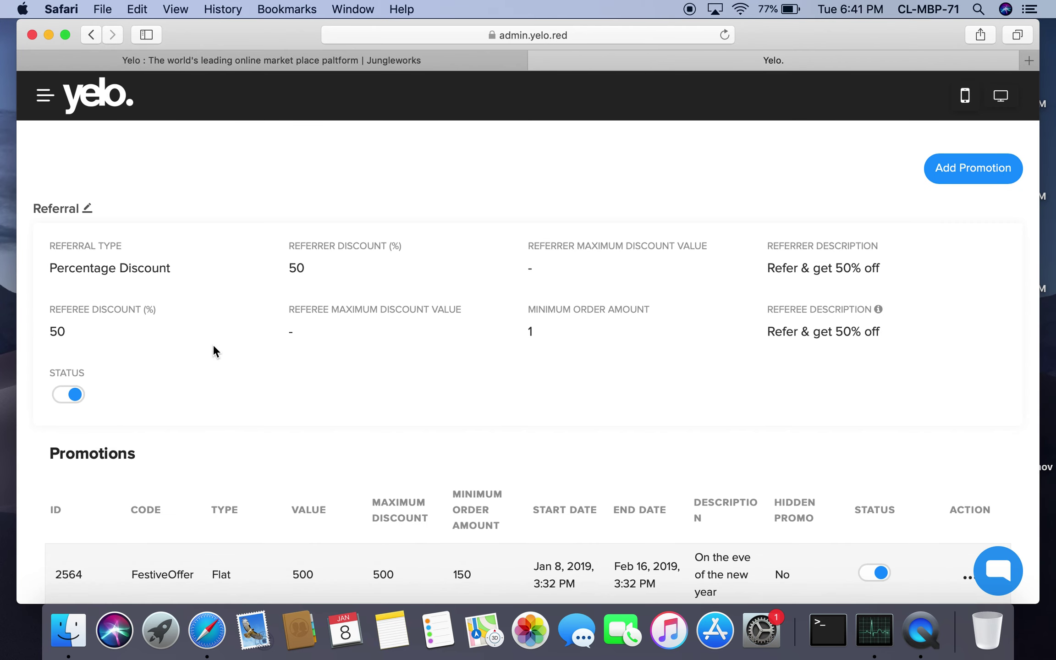
scroll(214, 346, down, 1)
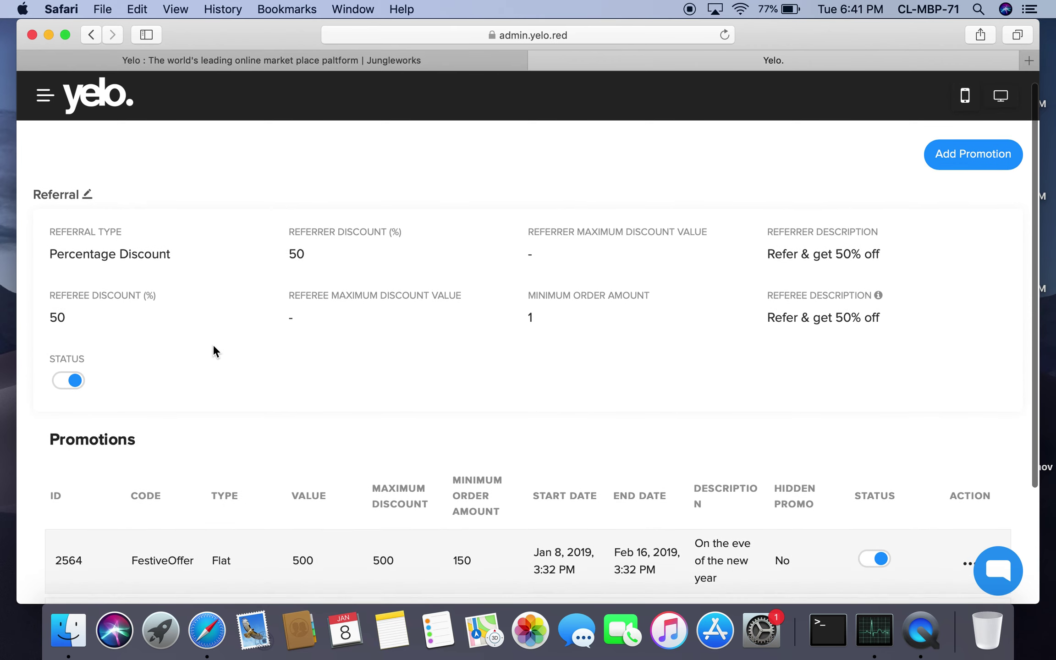
scroll(161, 389, down, 5)
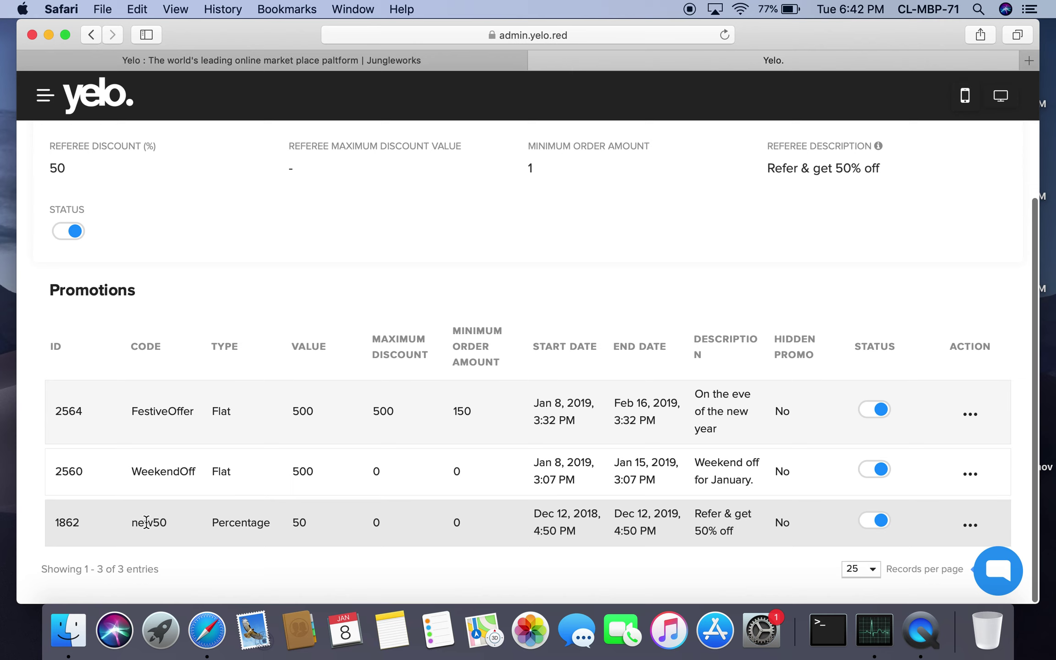
click(970, 473)
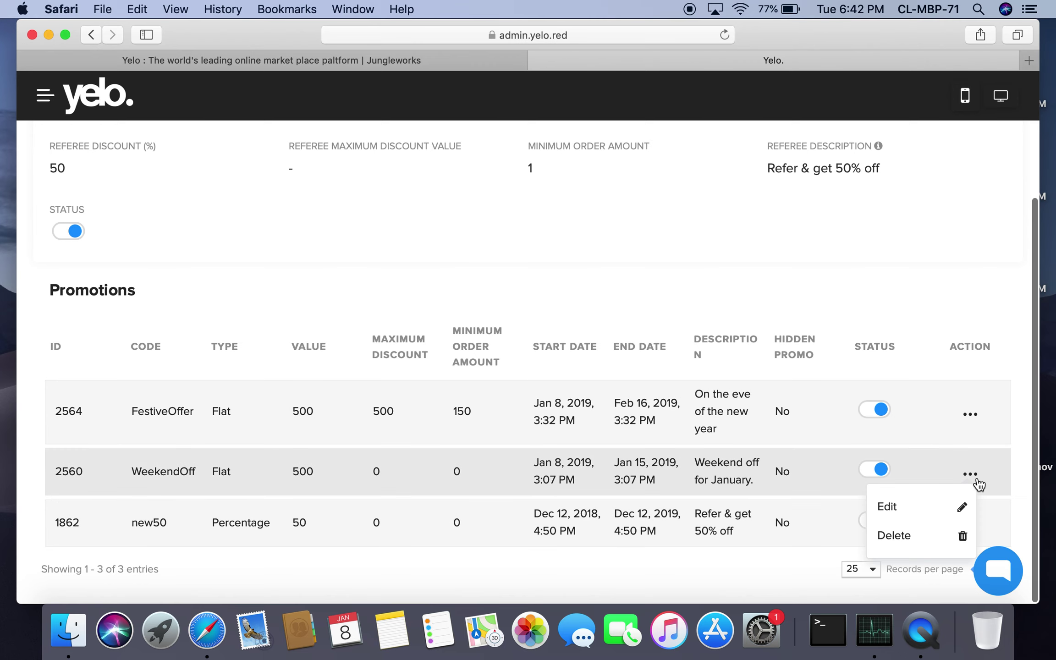
click(933, 507)
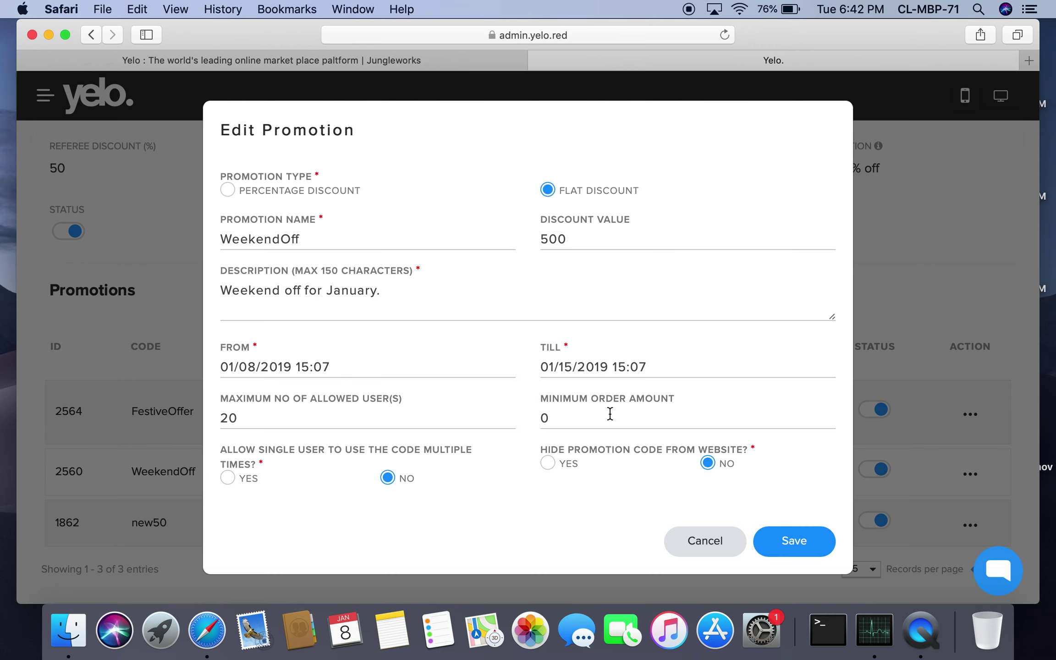
click(697, 541)
scroll(325, 331, up, 5)
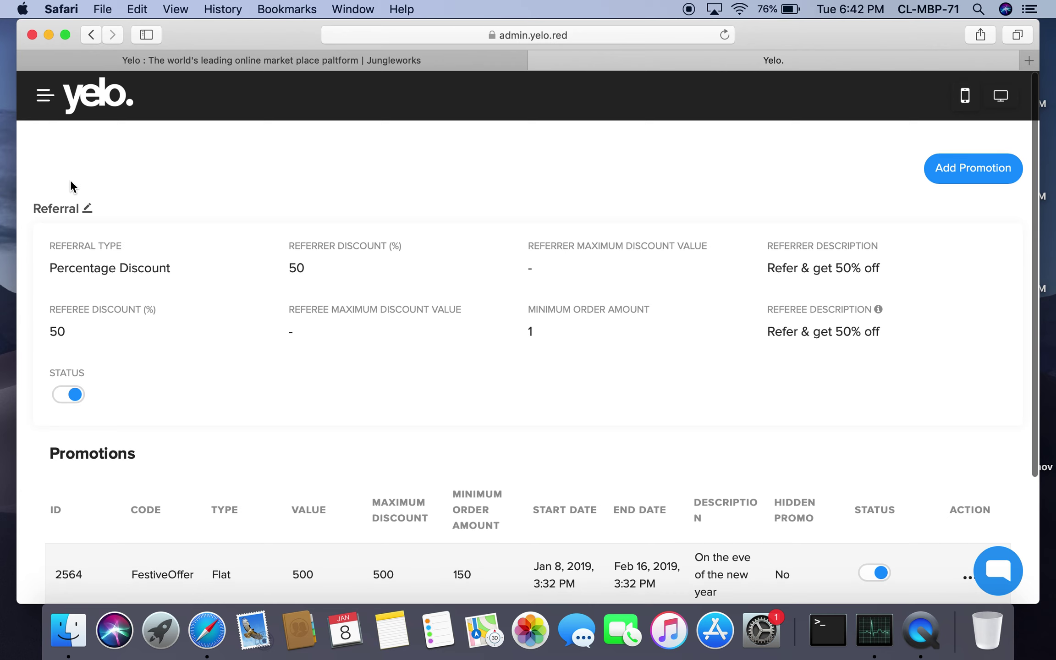
click(44, 95)
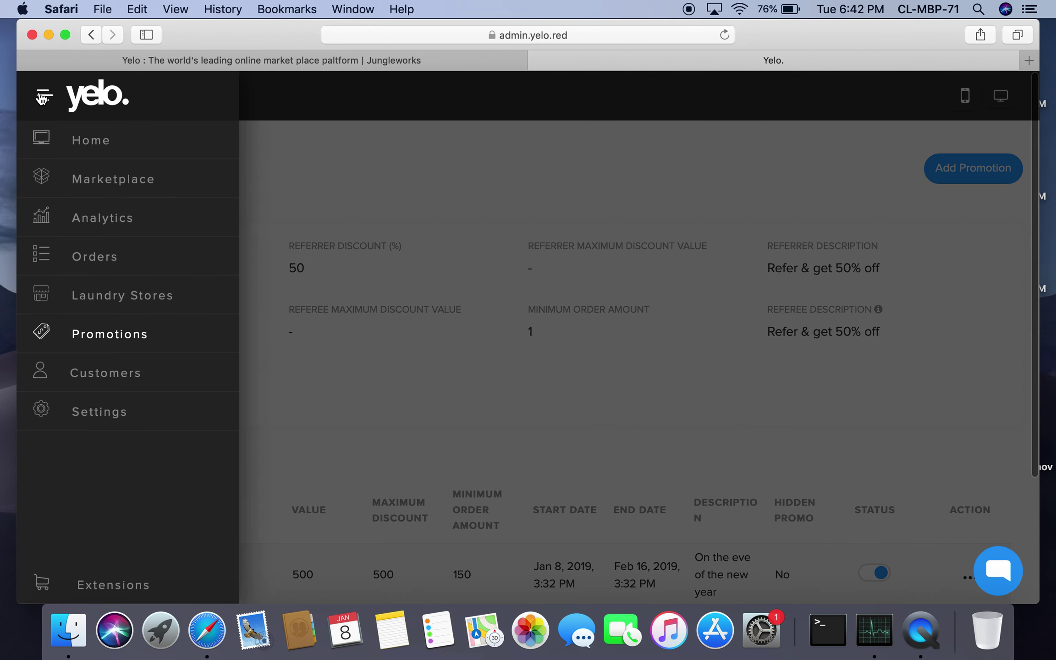
Step: Open the newest customer's edit form from the Customers list and cancel without changes
click(93, 370)
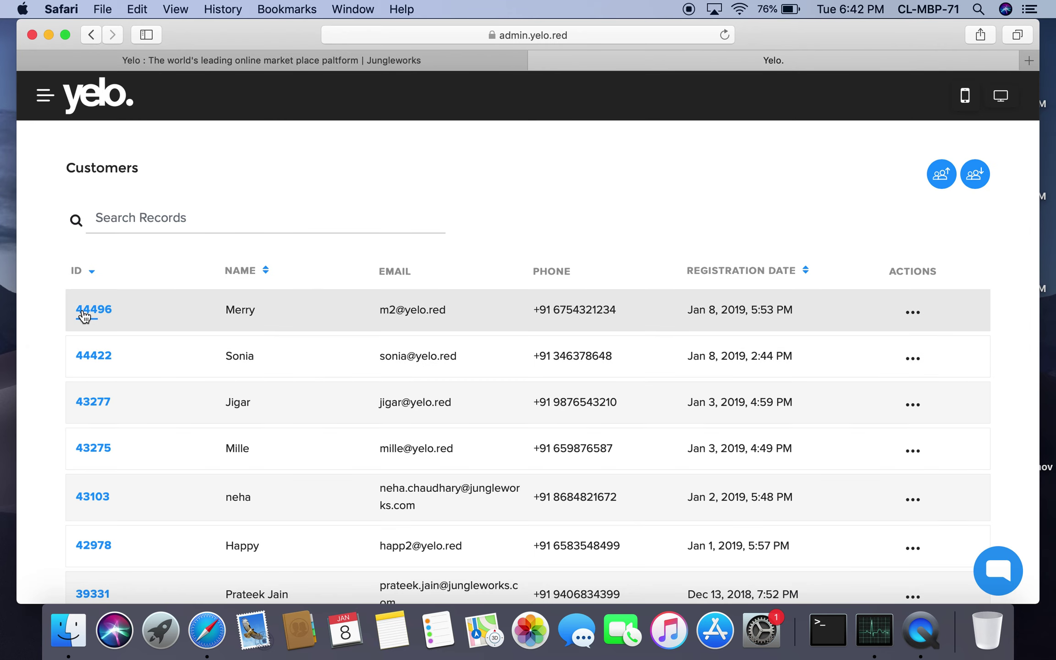
scroll(215, 367, down, 5)
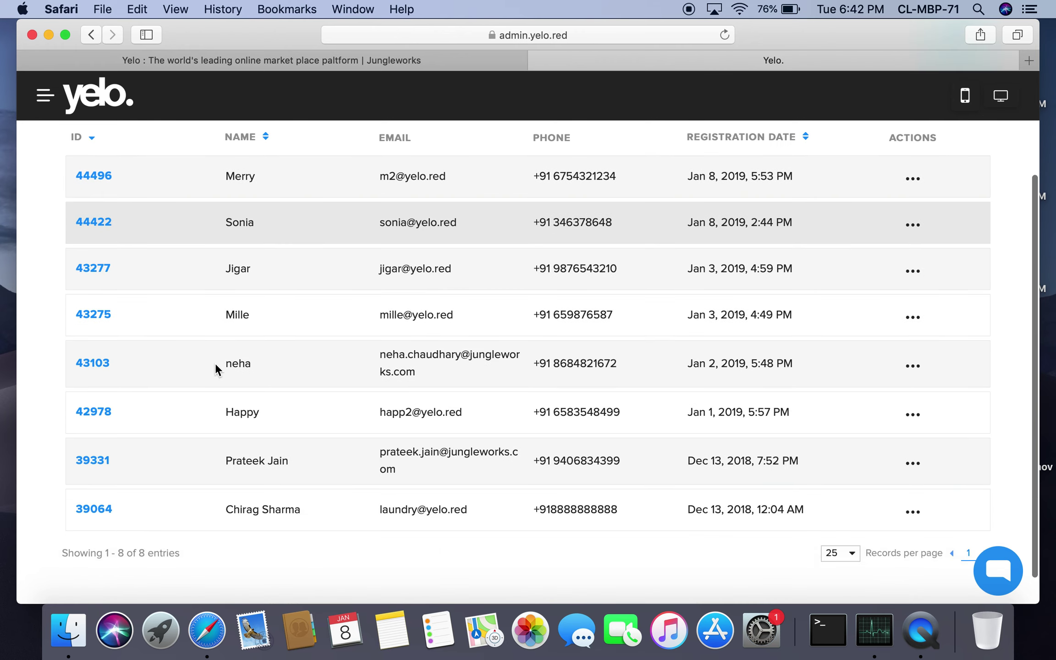
scroll(215, 365, up, 1)
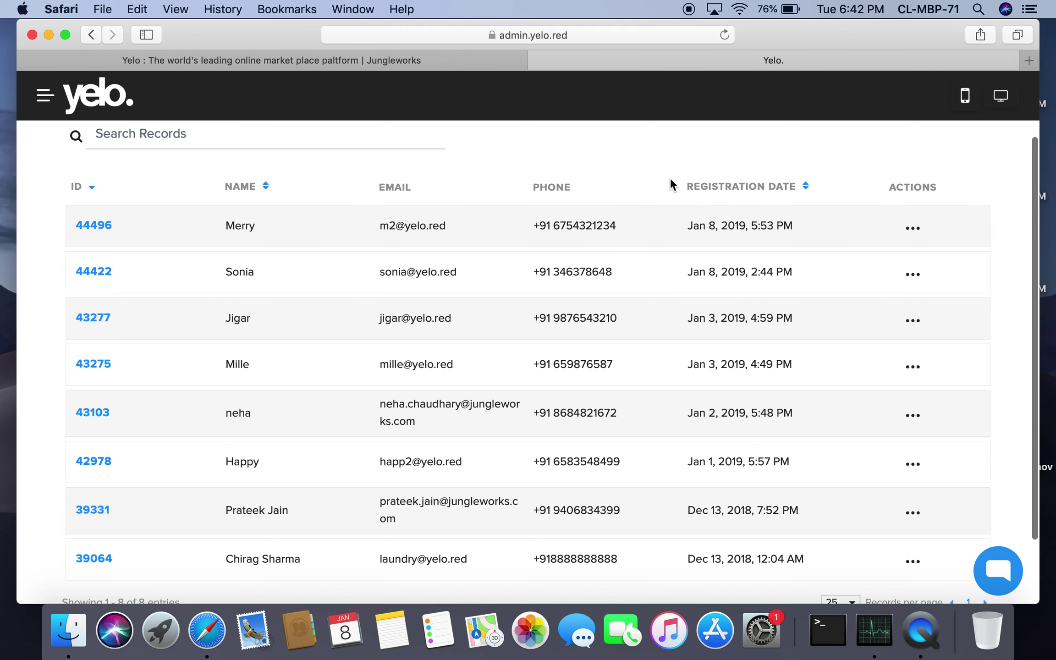
click(912, 228)
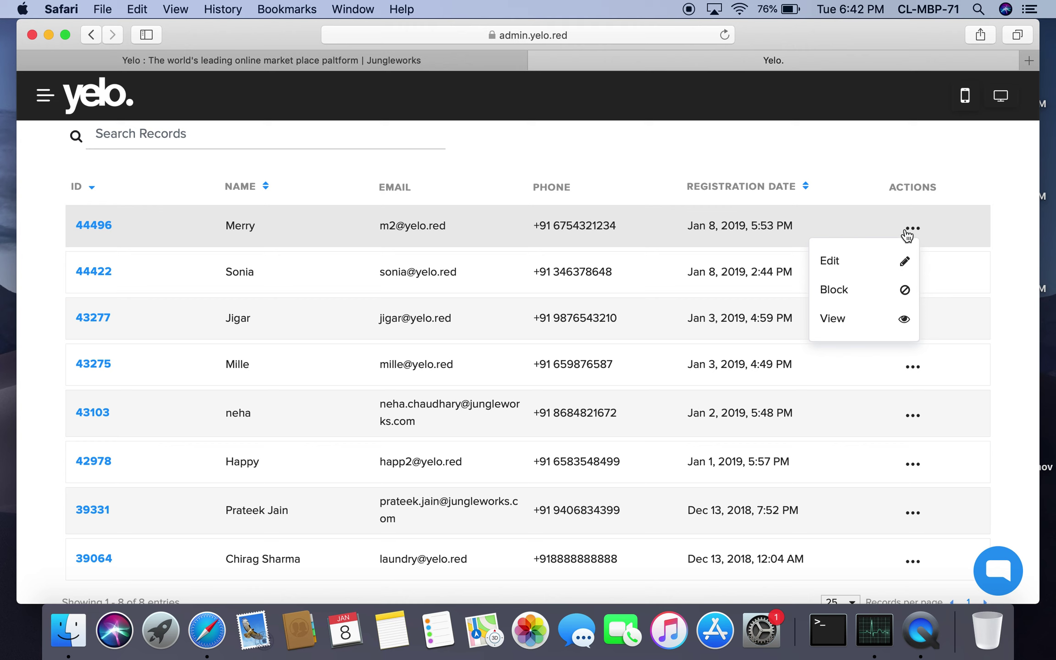
click(895, 264)
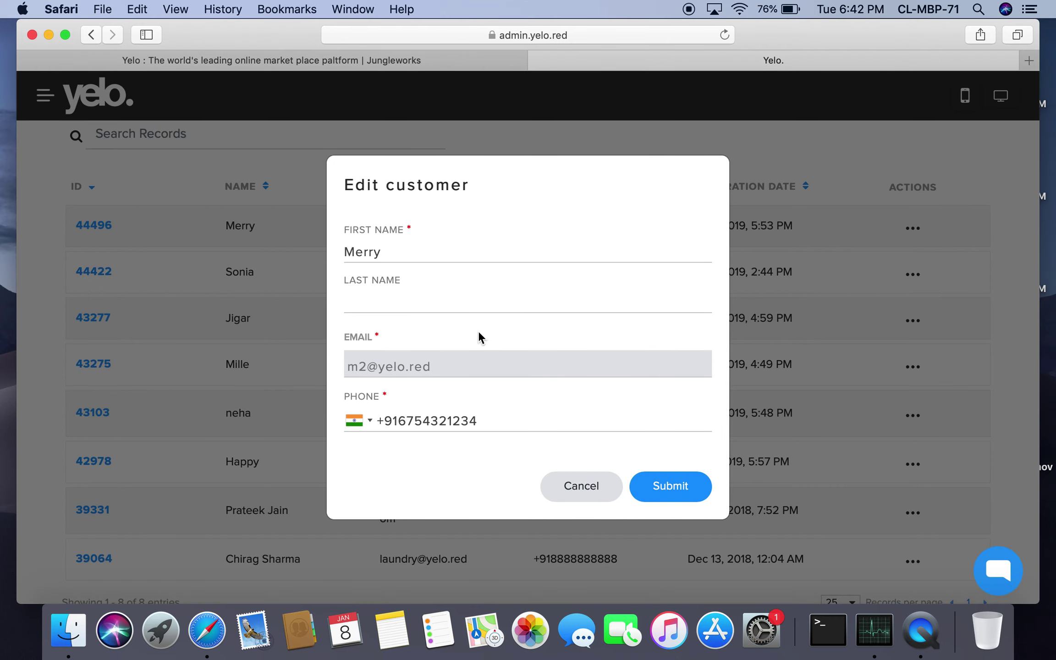
click(594, 498)
Step: View the newest customer's details page, registered Jan 8, 2019, with no tags
click(912, 228)
click(98, 227)
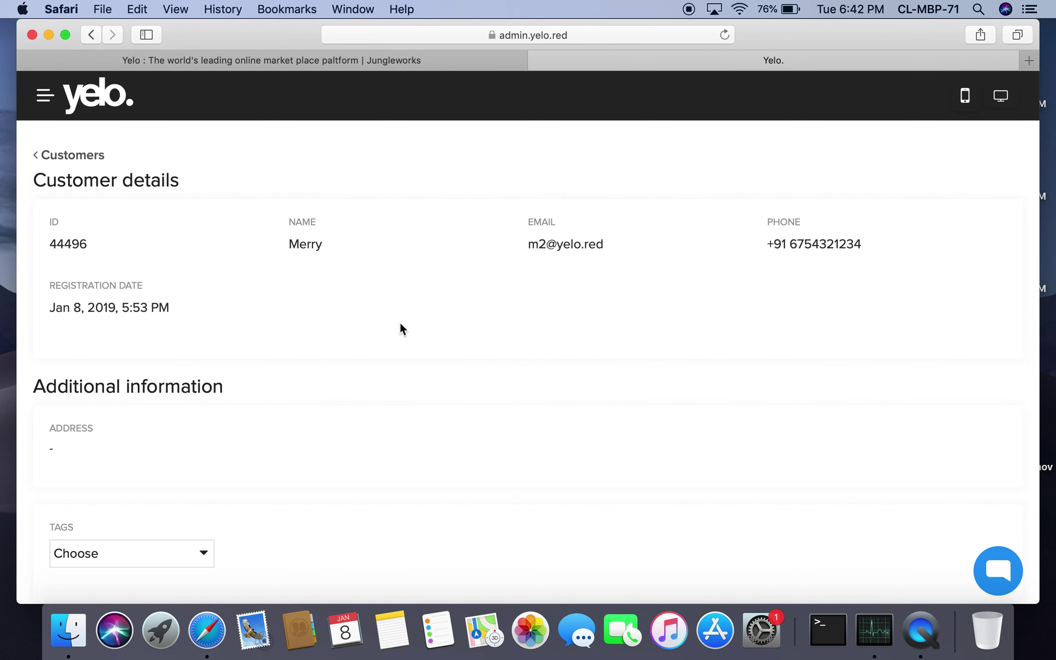
scroll(401, 324, down, 2)
scroll(203, 504, up, 1)
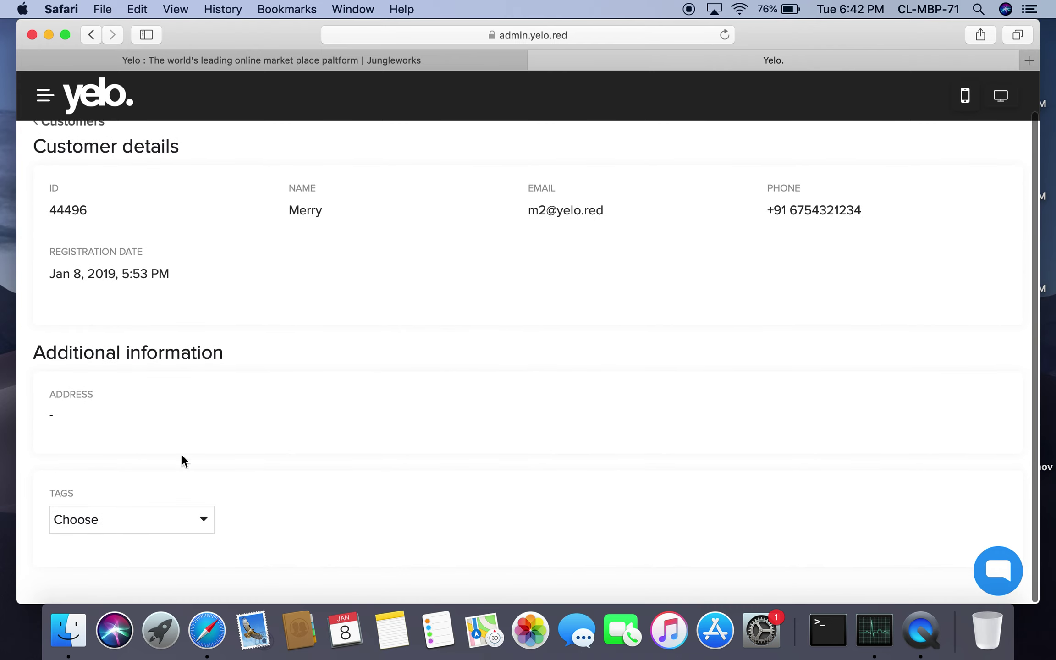
Step: Go to Settings > Account and cancel out of the profile editor unchanged
click(45, 97)
click(96, 412)
click(104, 443)
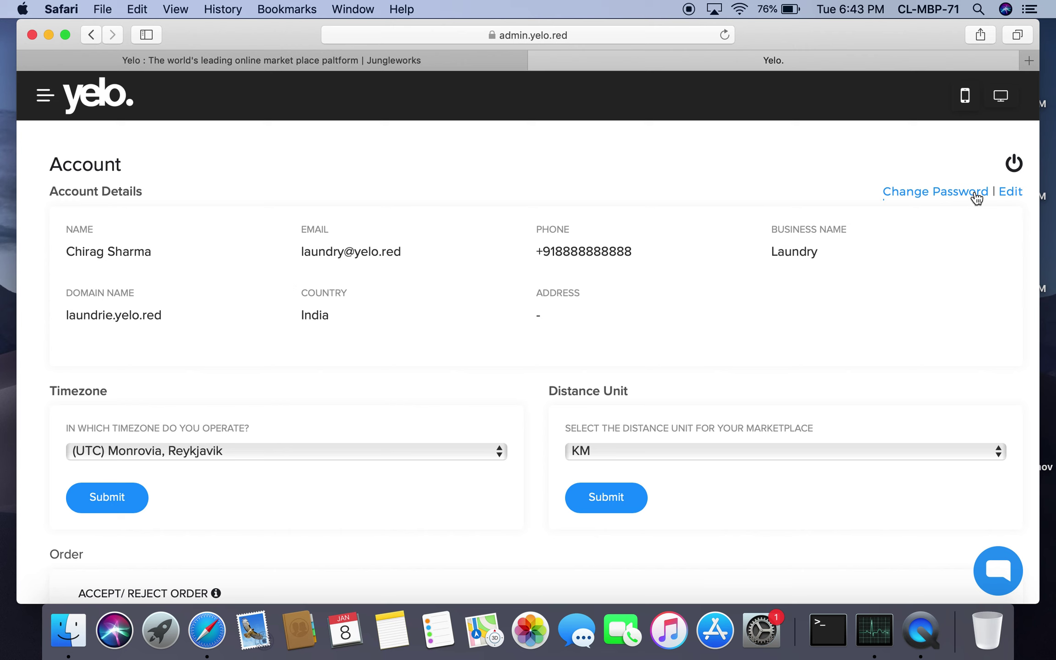
click(1010, 197)
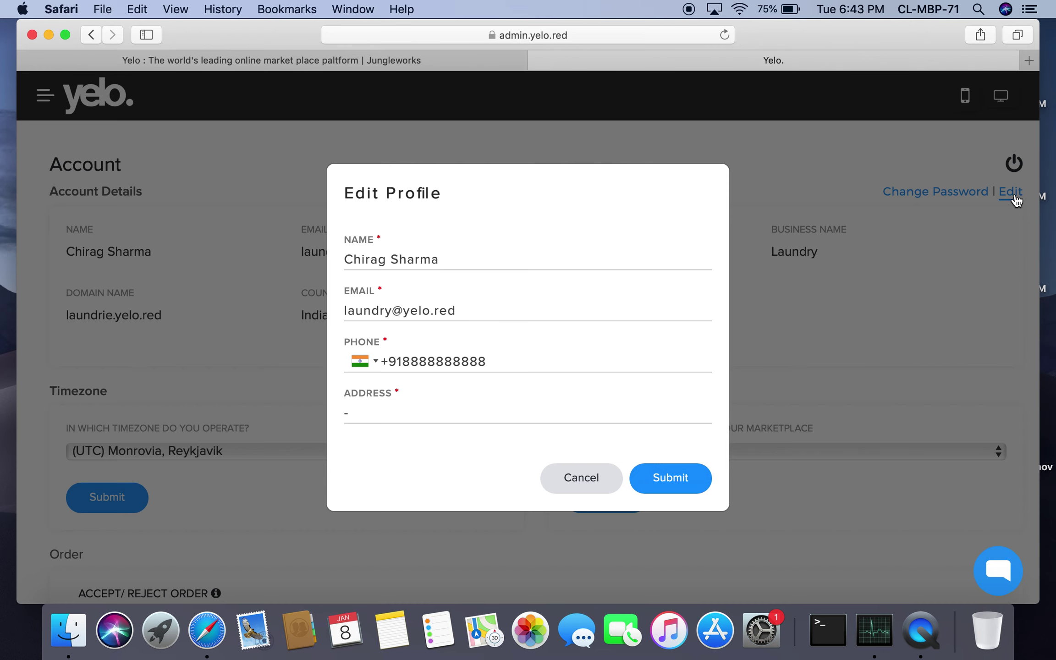
click(581, 478)
Step: Check the distance unit choices, leaving it set to KM
scroll(426, 509, down, 5)
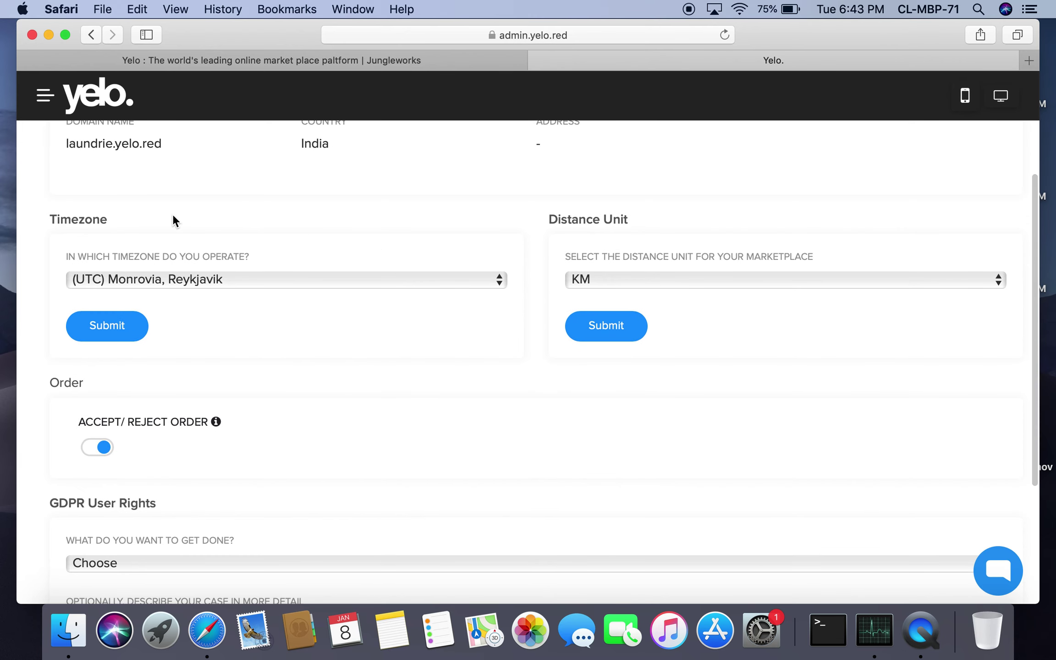
click(686, 278)
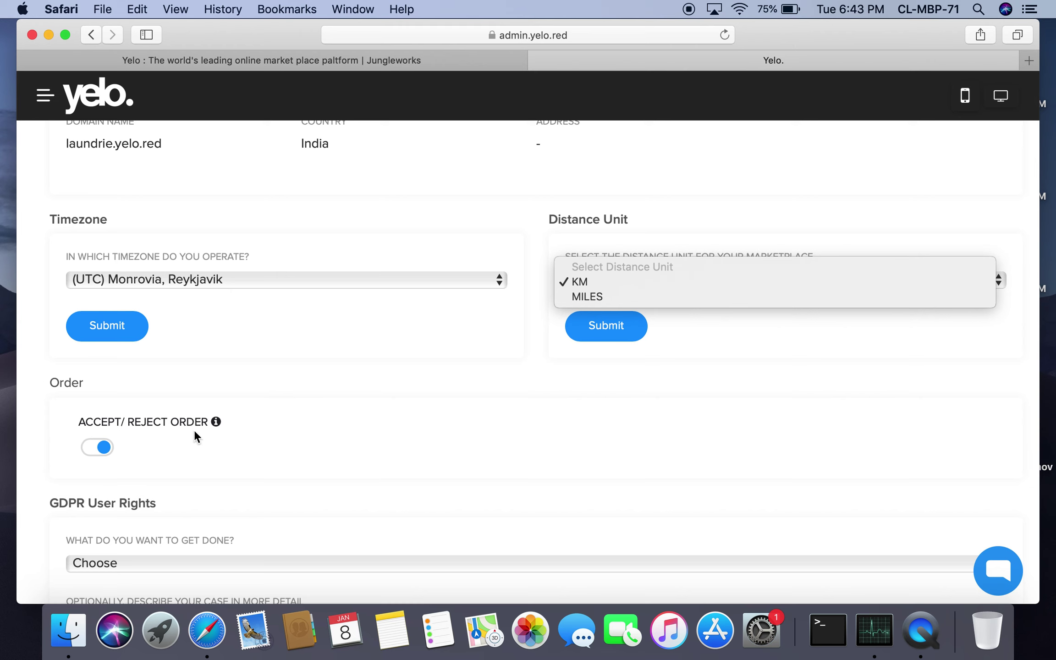
click(48, 104)
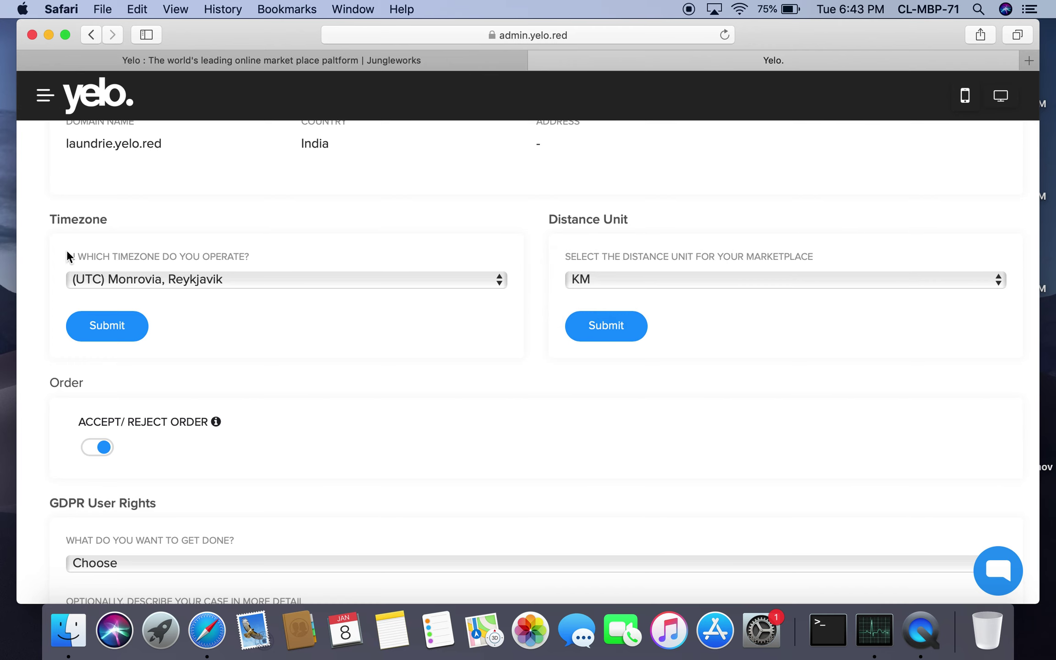
click(44, 98)
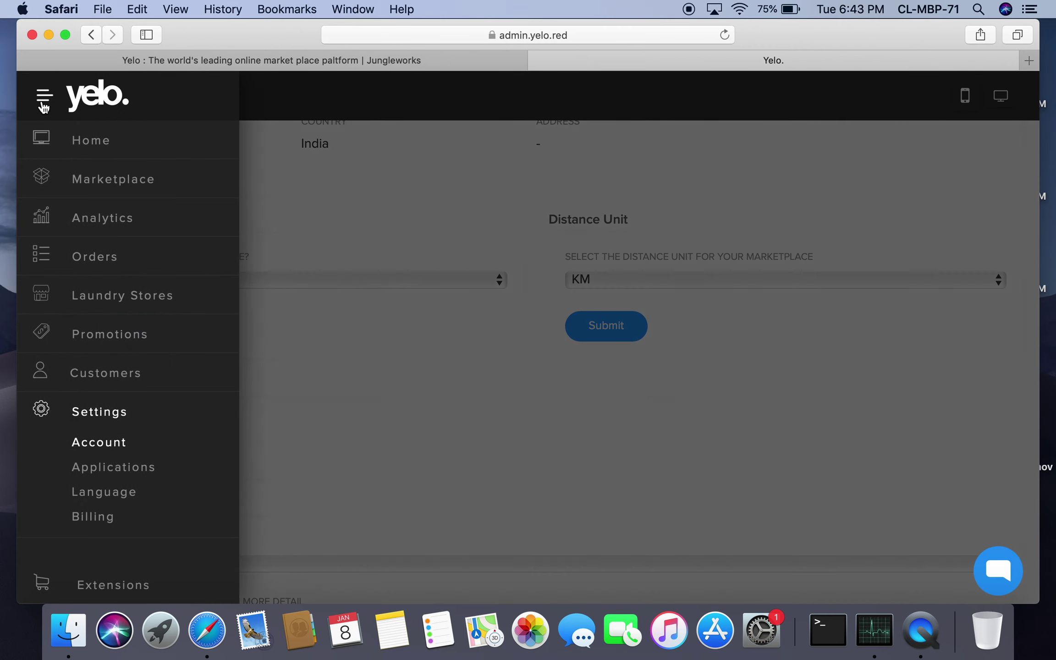
Step: Visit the Applications, Language and Billing settings pages, ending on the FREE FOREVER plan
click(114, 469)
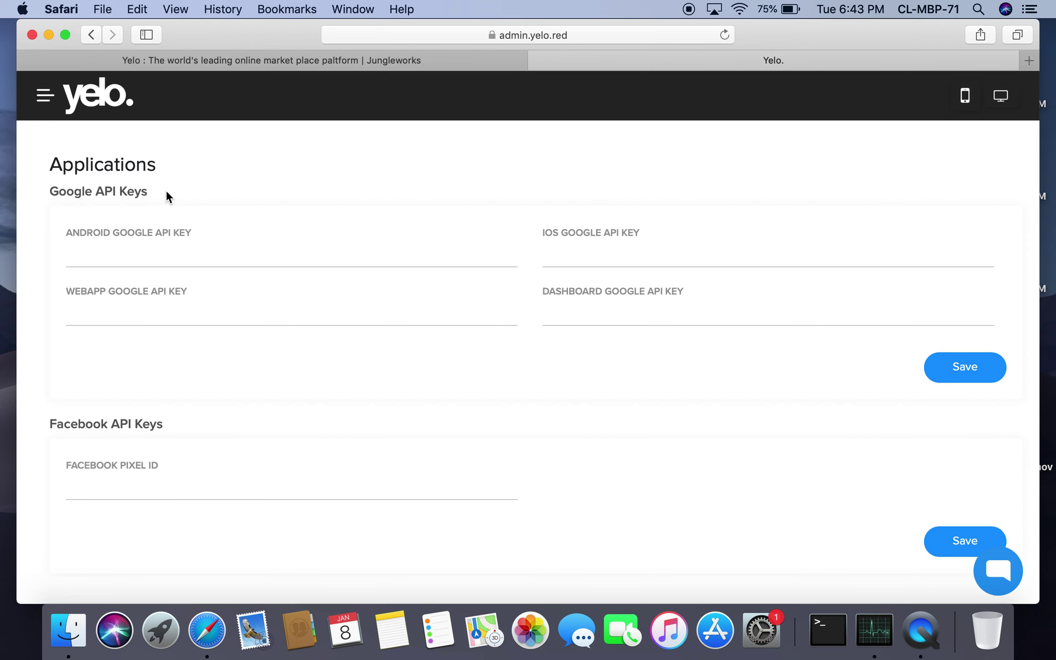
click(45, 103)
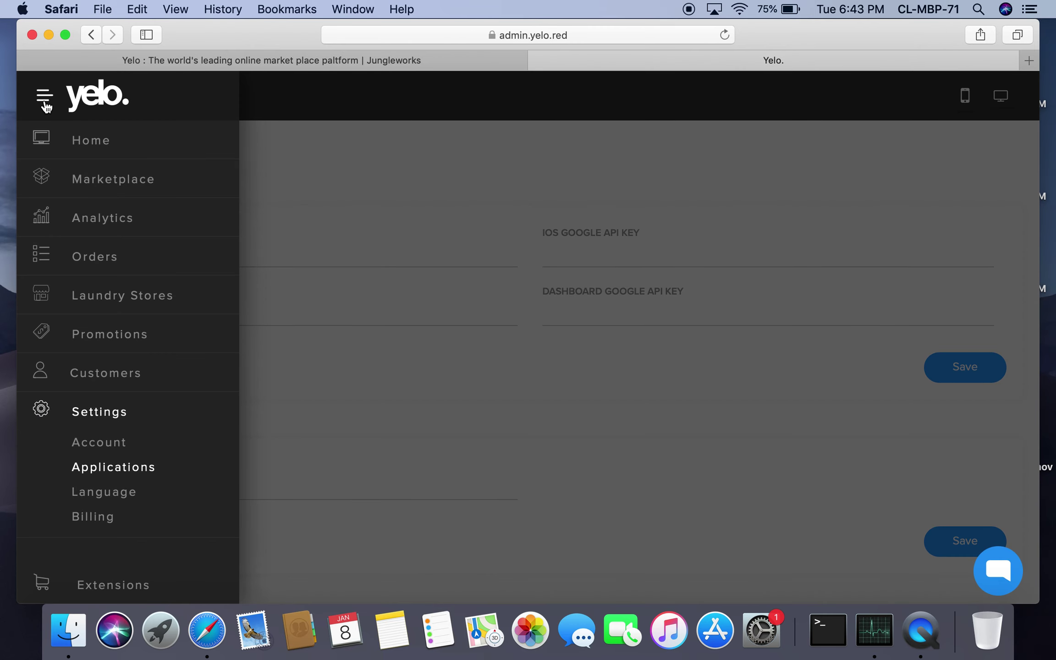
click(104, 492)
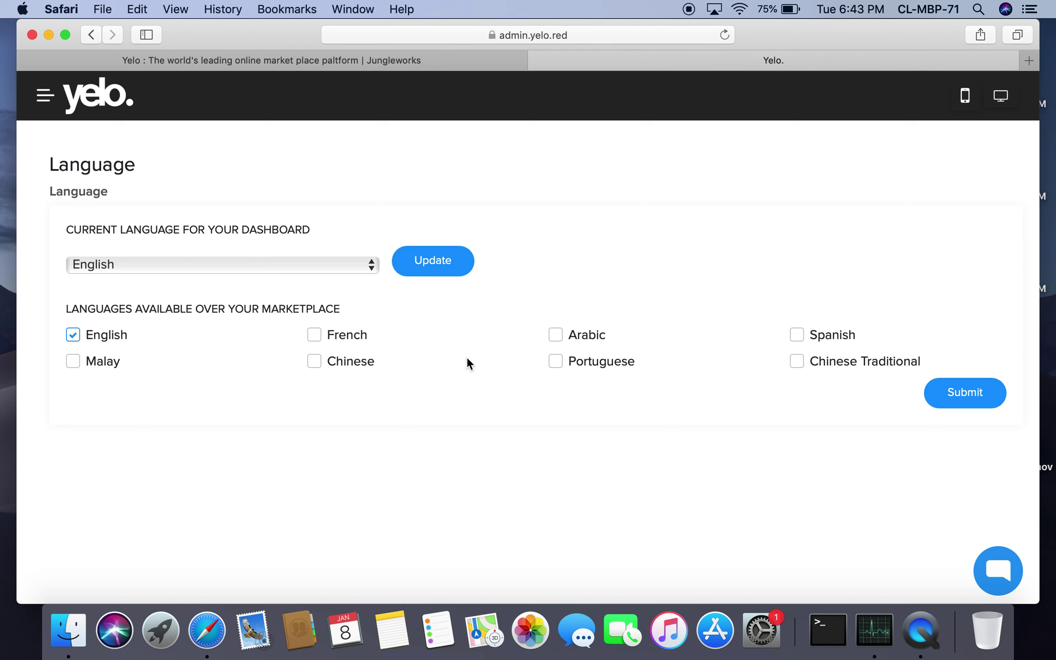
click(45, 97)
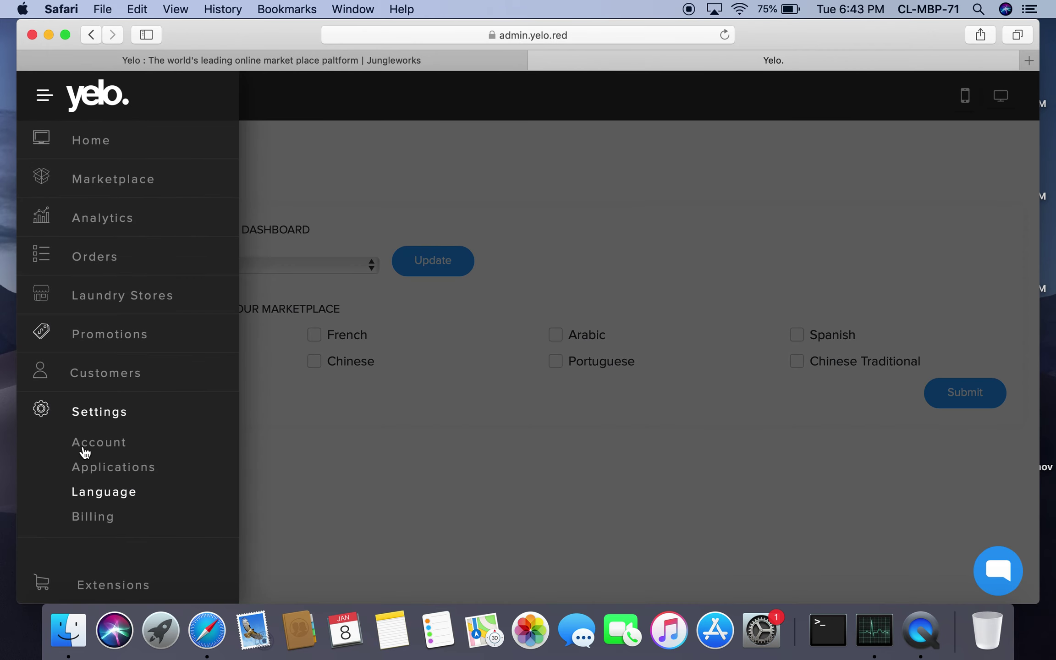
click(94, 518)
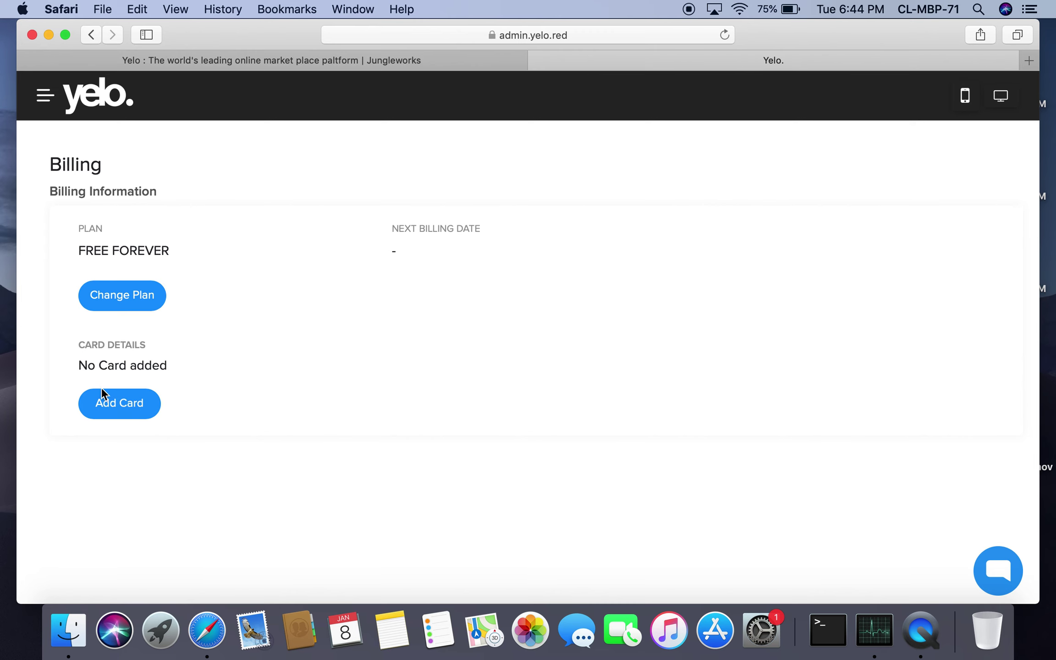
click(45, 97)
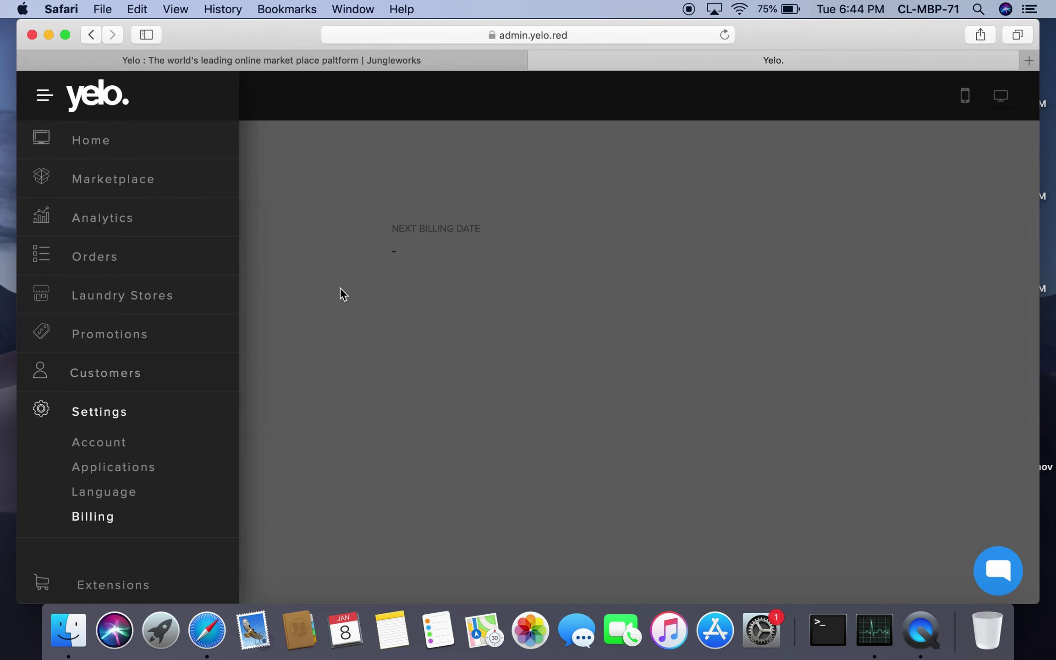
click(357, 301)
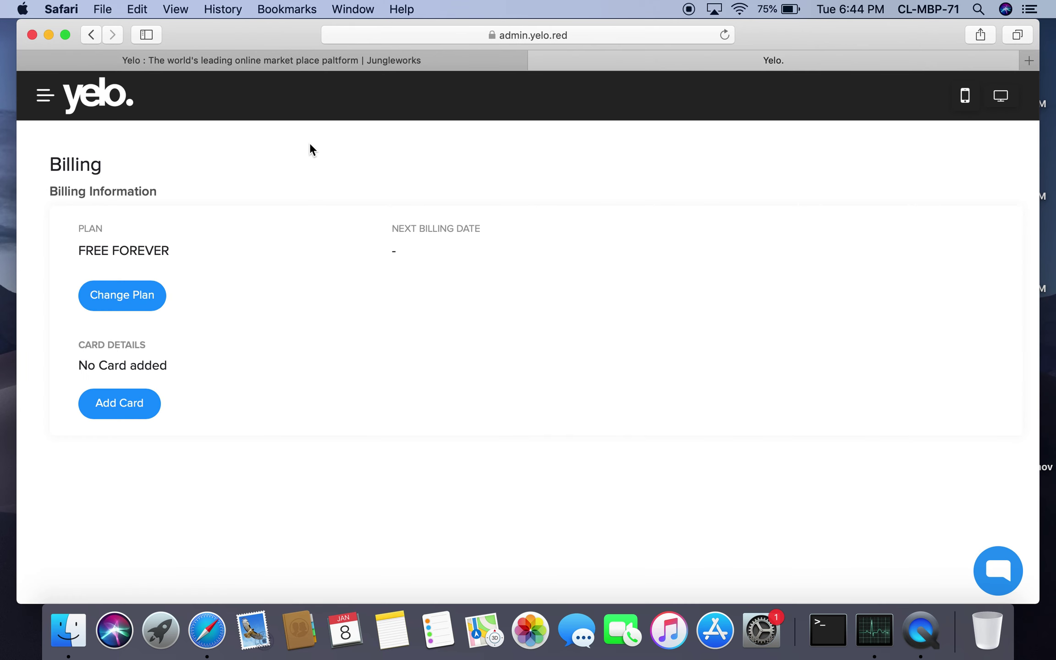